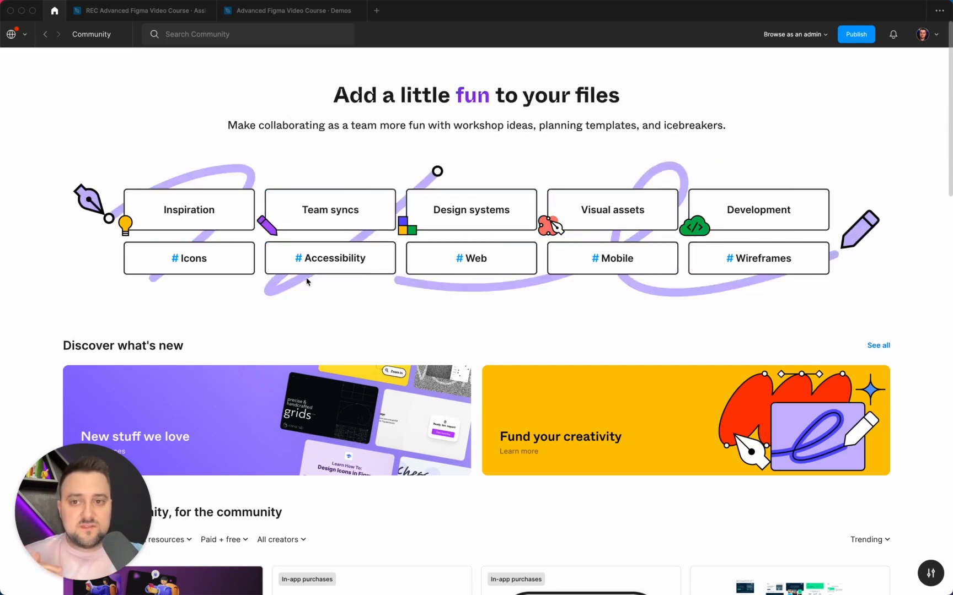
# Search the Figma Community for "artboard" and open the Artboard Studio Mockups plugin page.
pyautogui.scroll(-8, 306, 282)
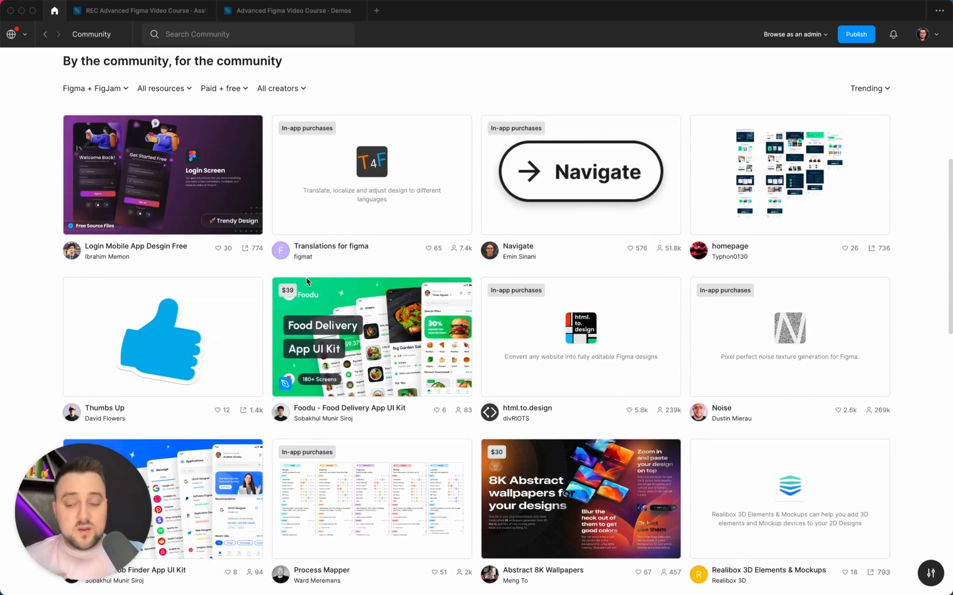
pyautogui.scroll(-5, 307, 282)
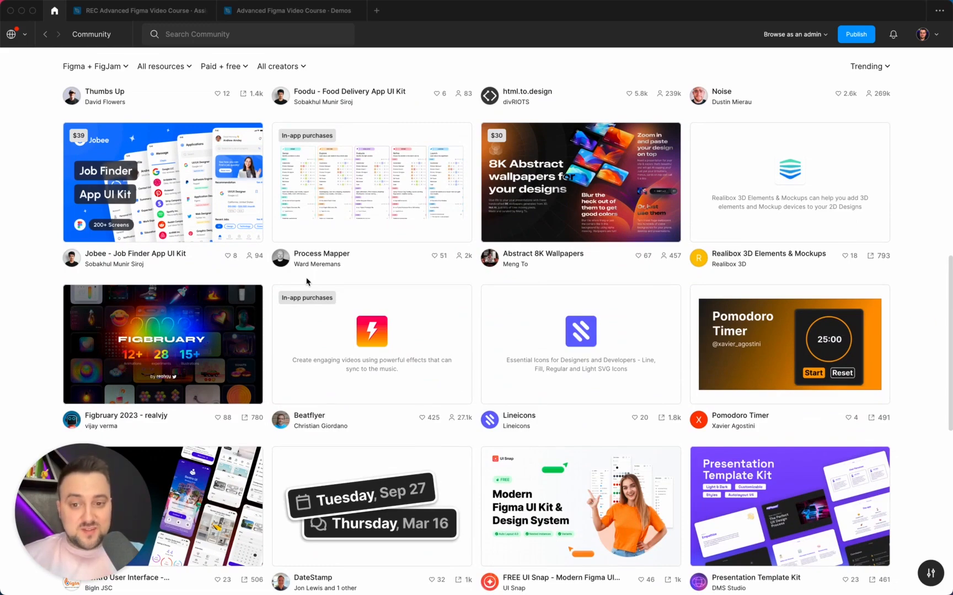
pyautogui.scroll(-5, 307, 282)
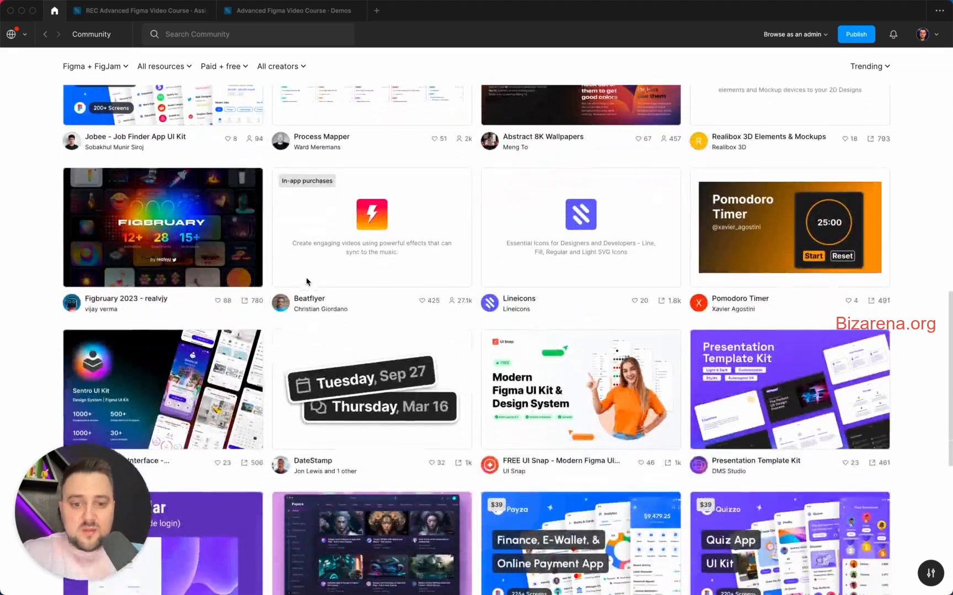
pyautogui.scroll(15, 527, 338)
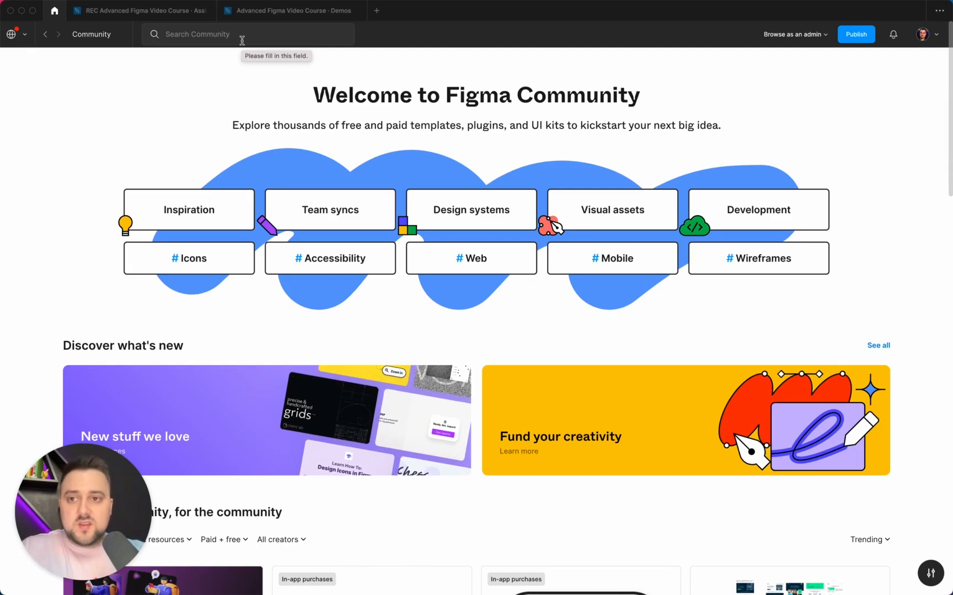
pyautogui.click(241, 39)
pyautogui.write('artb')
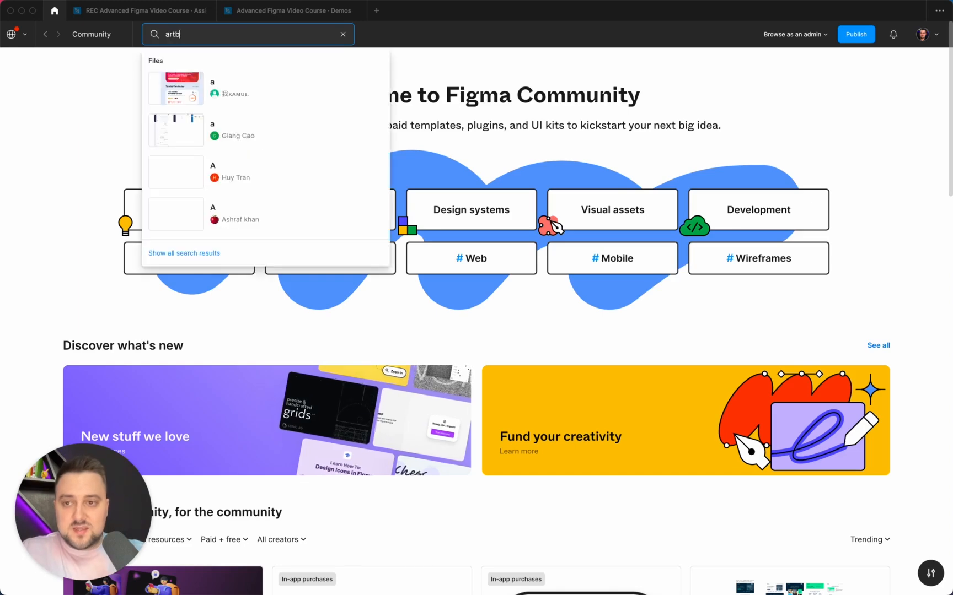
pyautogui.write('oard')
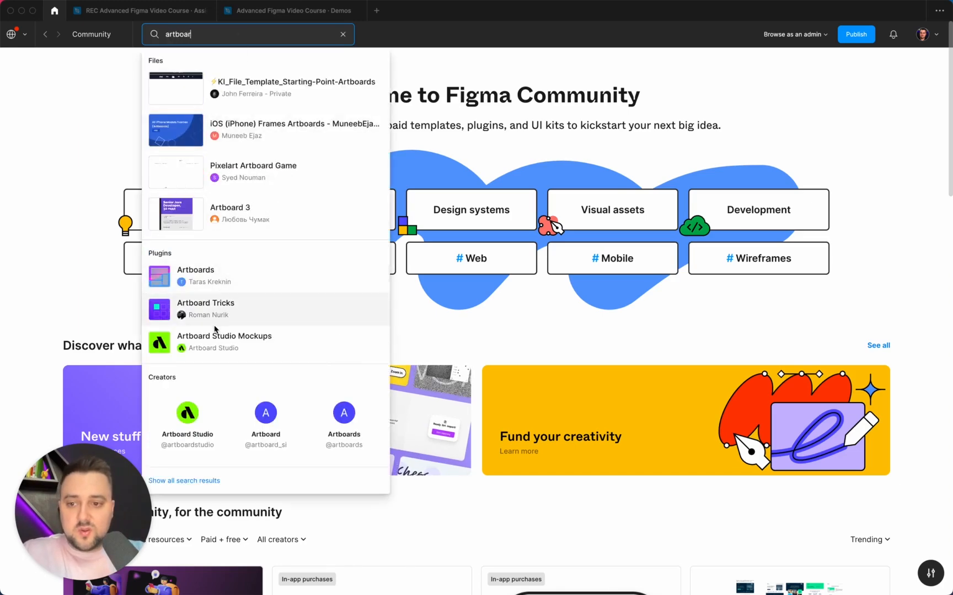
pyautogui.click(213, 341)
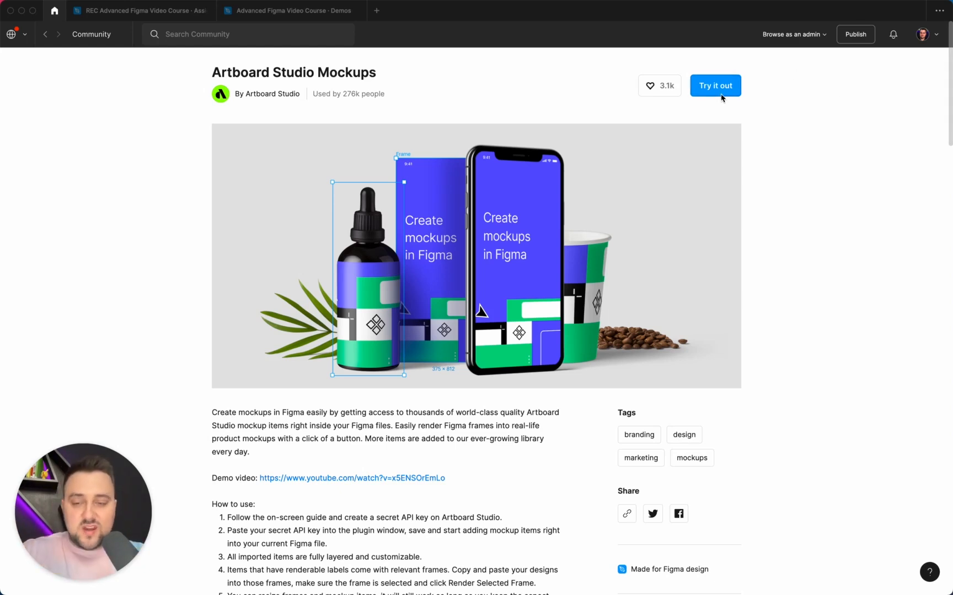
# Switch to the Advanced Figma Video Course - Demos file and run Add Mockup Item from Artboard Studio Mockups.
pyautogui.click(281, 12)
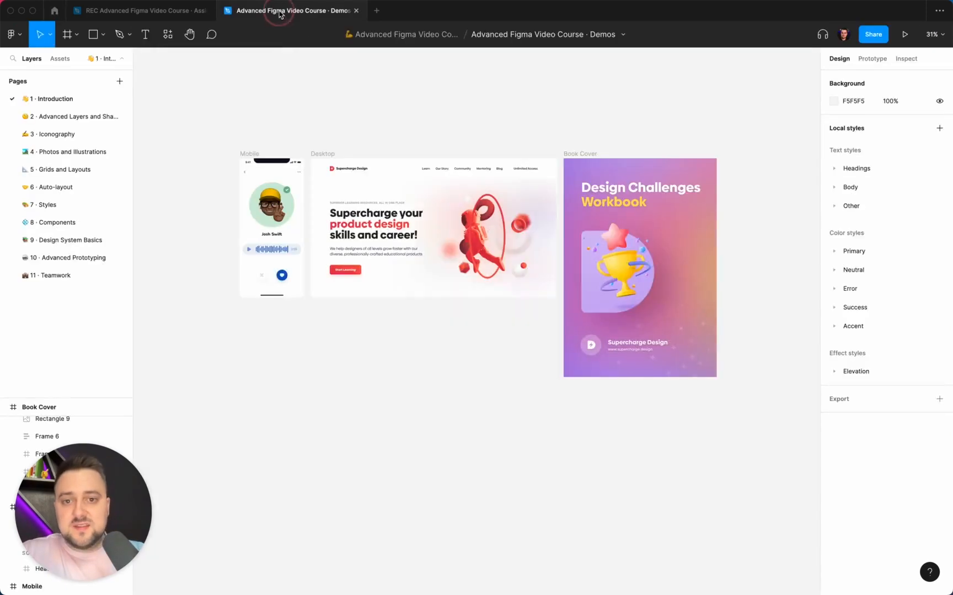
pyautogui.hscroll(-2, 429, 376)
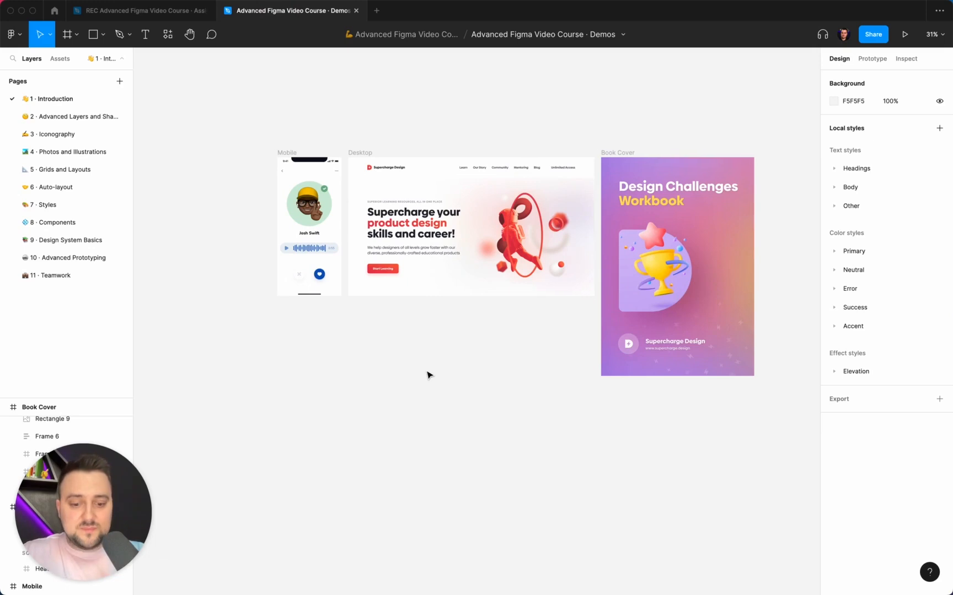
pyautogui.press('super+slash')
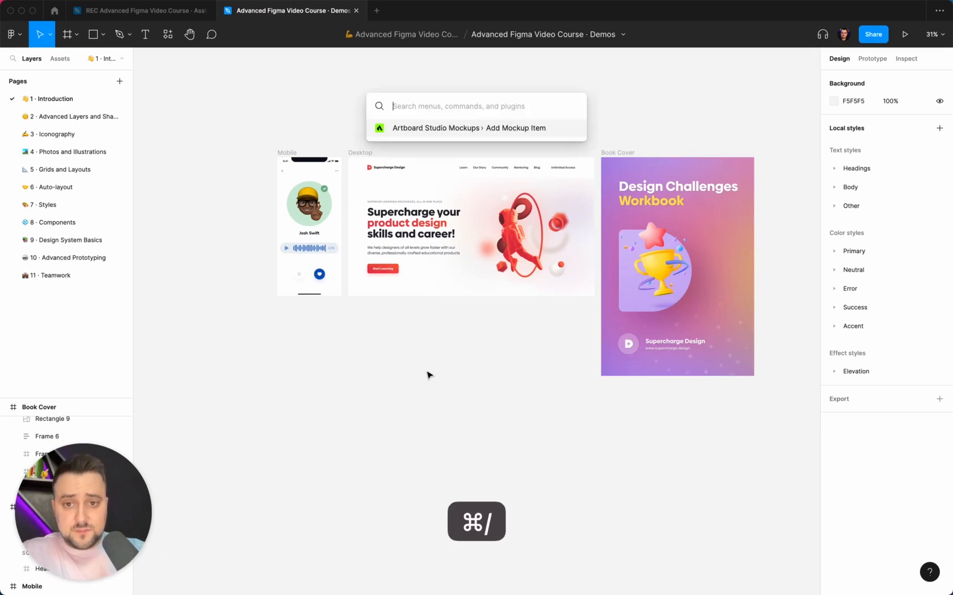
pyautogui.click(437, 129)
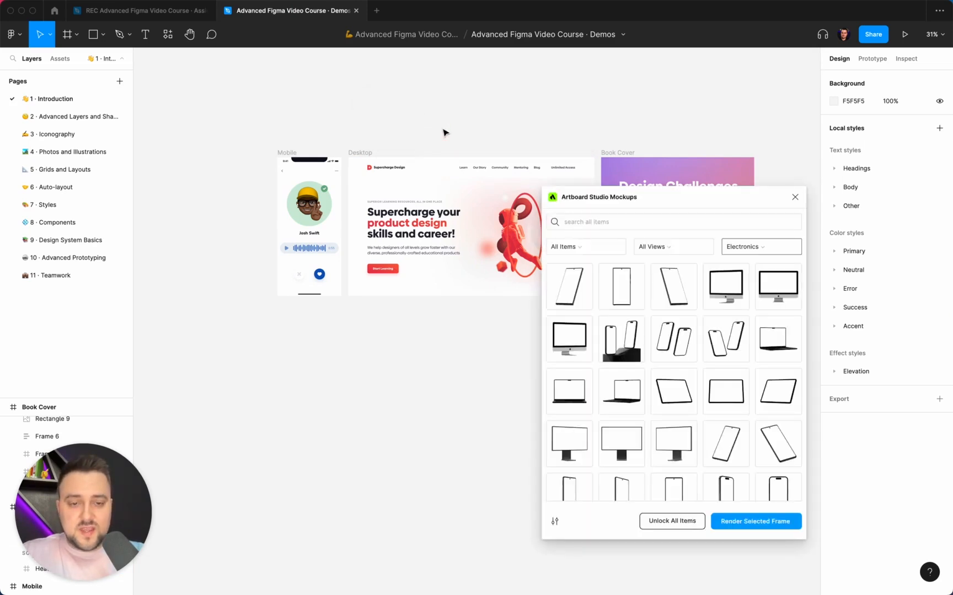
# Search the mockup library for "iphone" and add the iPhone 14 Pro Space Black Front Mockup to the canvas.
pyautogui.hscroll(2, 343, 342)
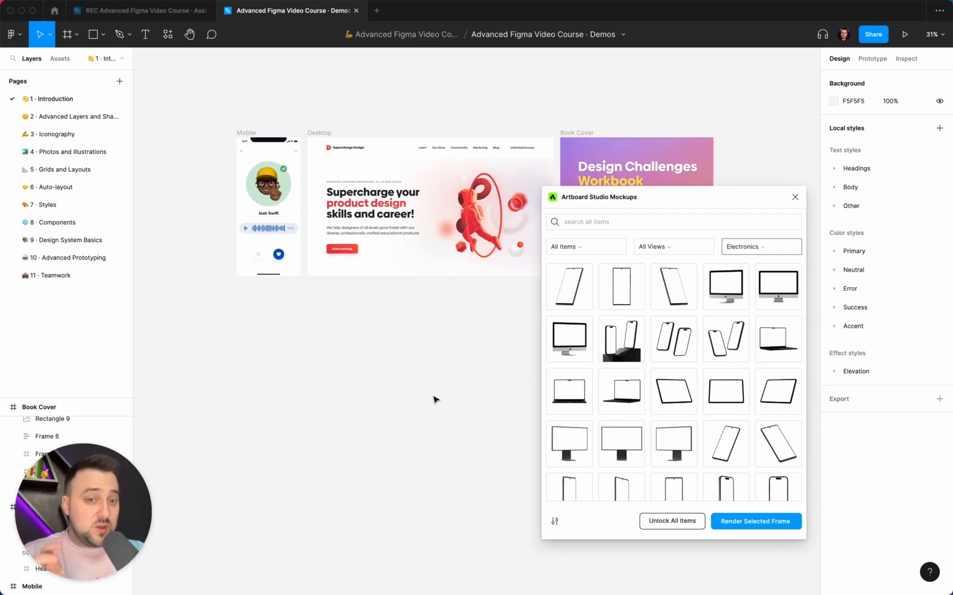
pyautogui.scroll(-5, 428, 330)
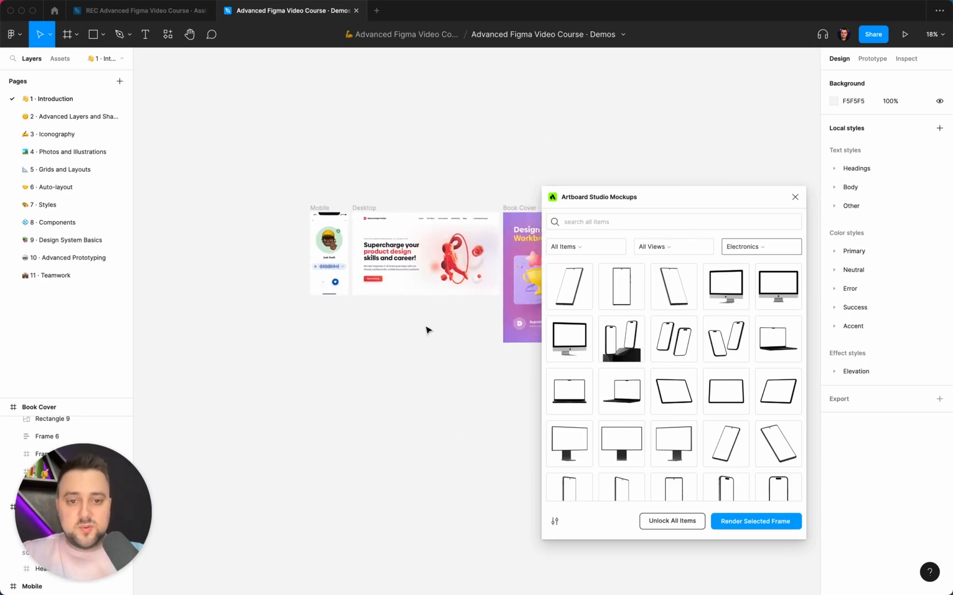
pyautogui.click(591, 225)
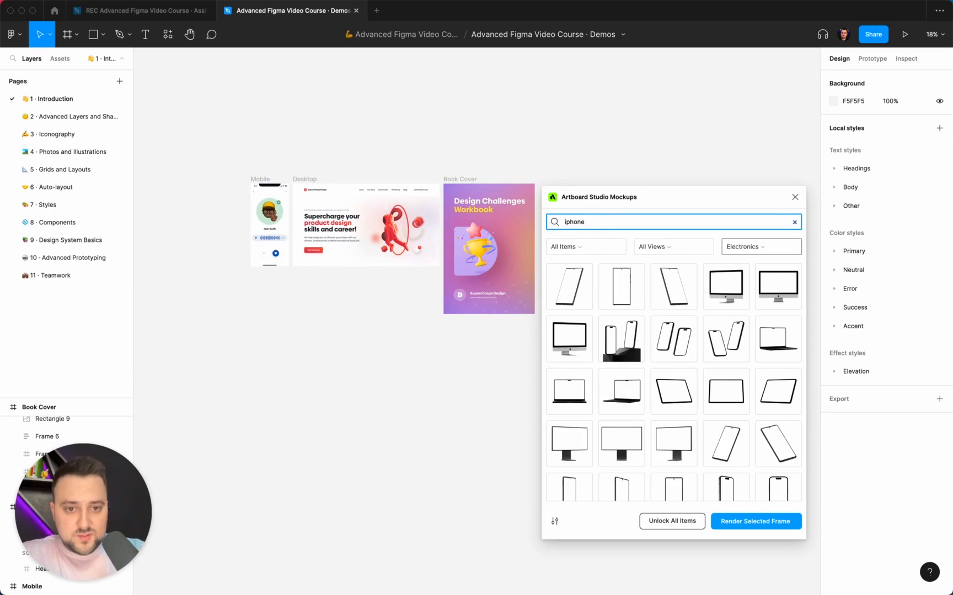
pyautogui.press('Return')
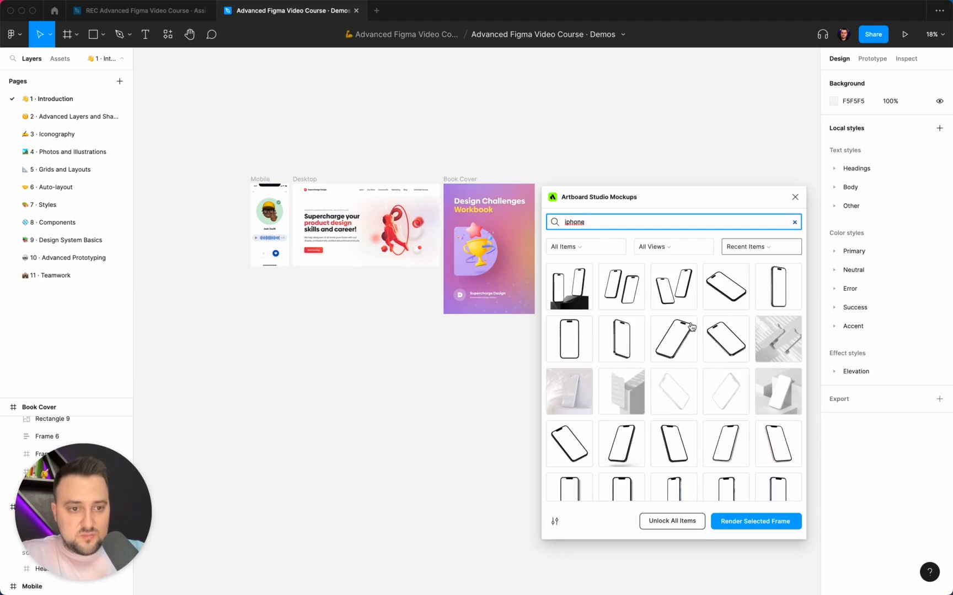
pyautogui.click(778, 286)
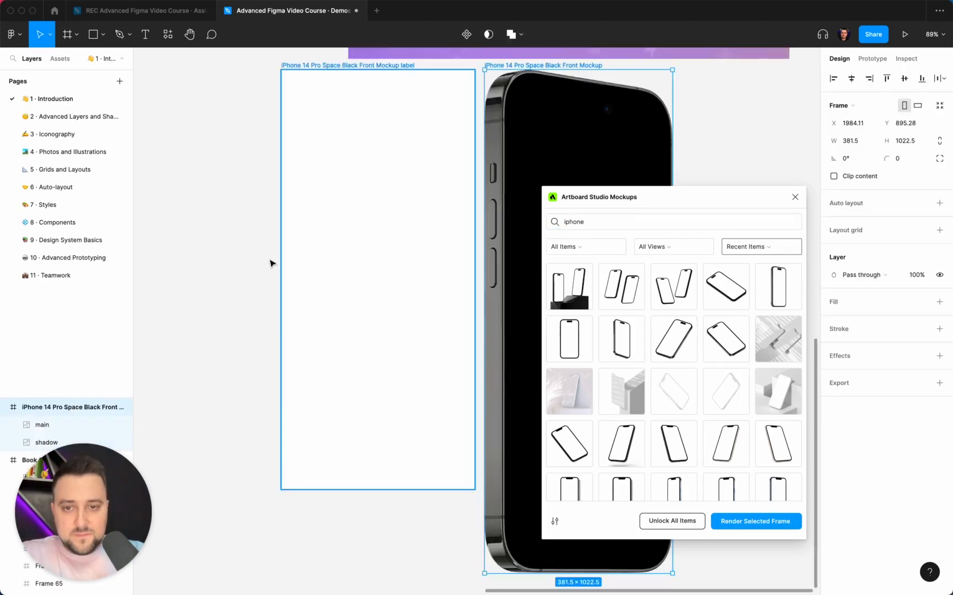
# Move the iPhone mockup and its label frame together into the empty canvas area below the Desktop design.
pyautogui.scroll(-8, 270, 263)
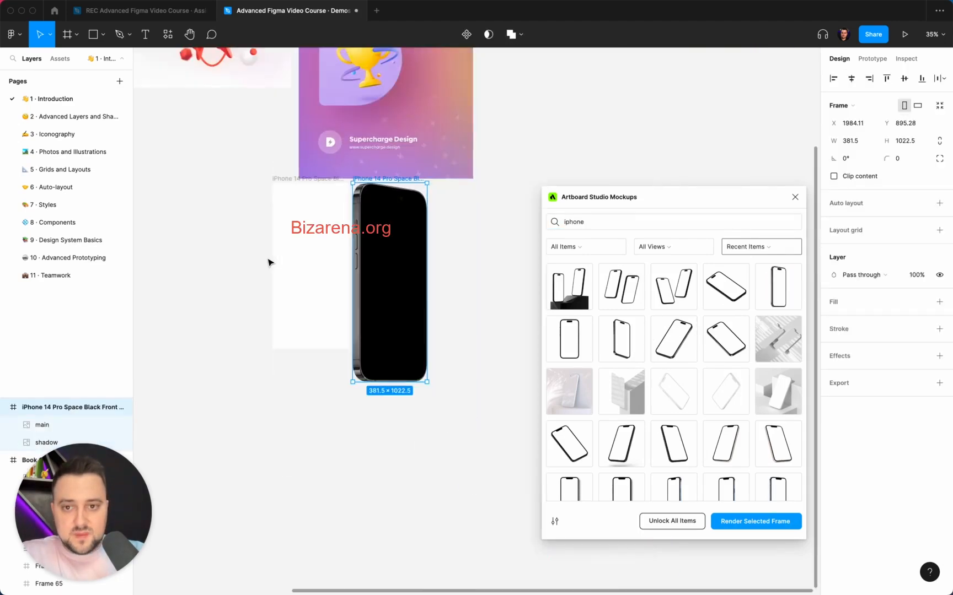
pyautogui.keyDown('shift'); pyautogui.click(296, 199); pyautogui.keyUp('shift')
pyautogui.moveTo(291, 253); pyautogui.dragTo(196, 299)
pyautogui.hscroll(-5, 250, 289)
pyautogui.scroll(2, 250, 288)
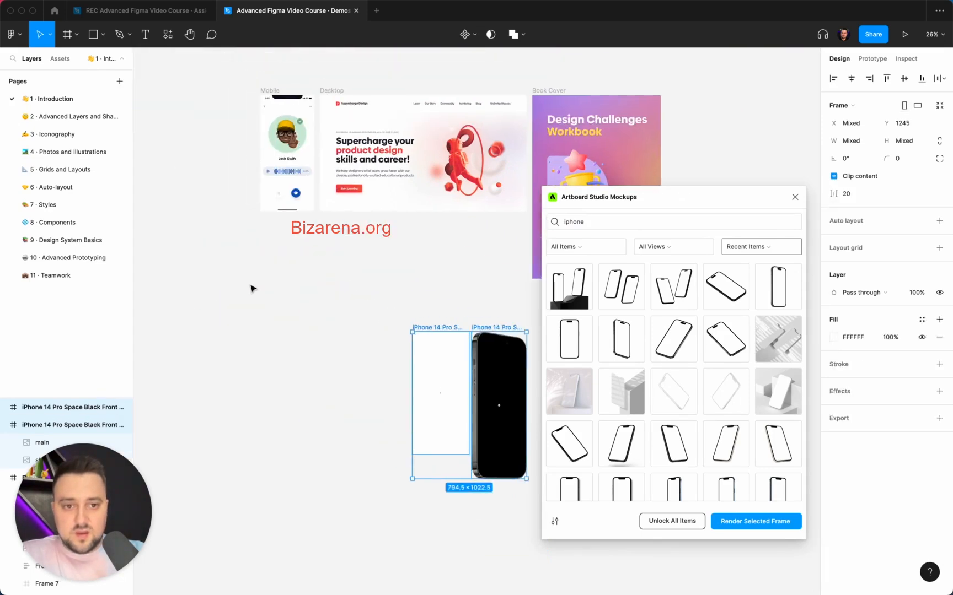
pyautogui.click(365, 262)
# Copy the Mobile frame as a PNG and paste it into the iPhone mockup's label frame.
pyautogui.click(270, 91)
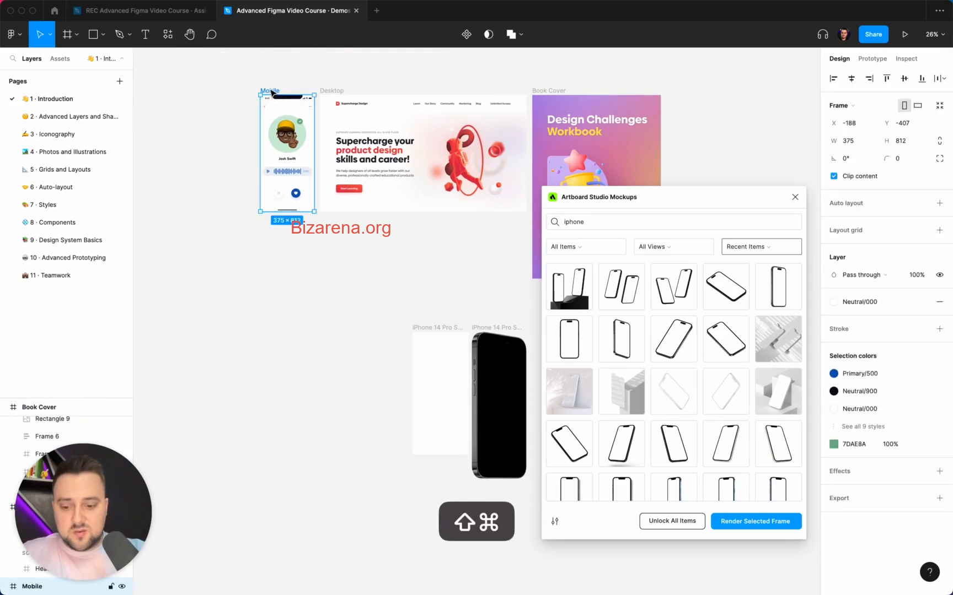
pyautogui.press('shift+super+c')
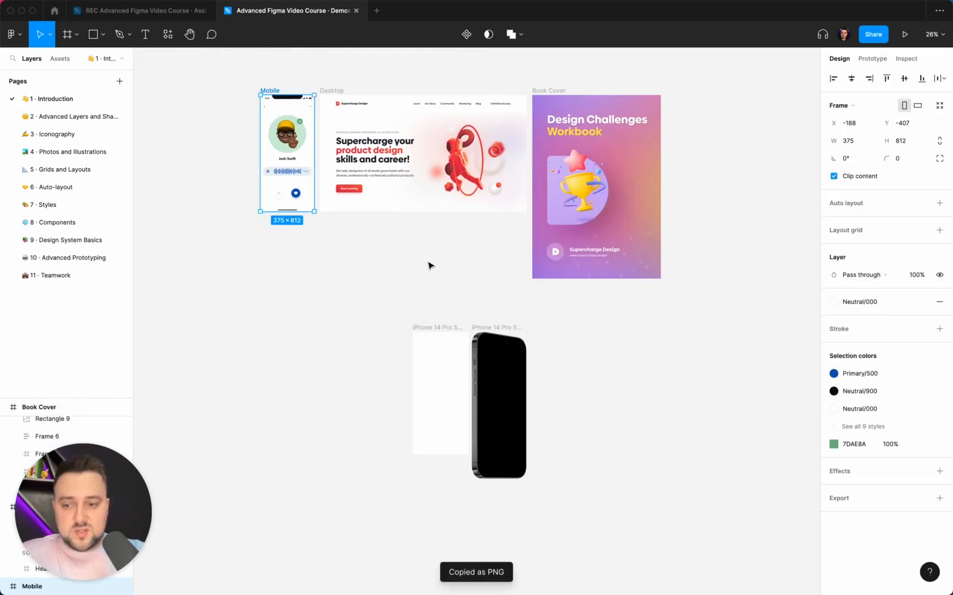
pyautogui.click(430, 266)
pyautogui.scroll(-2, 436, 262)
pyautogui.hscroll(1, 436, 263)
pyautogui.press('super+v')
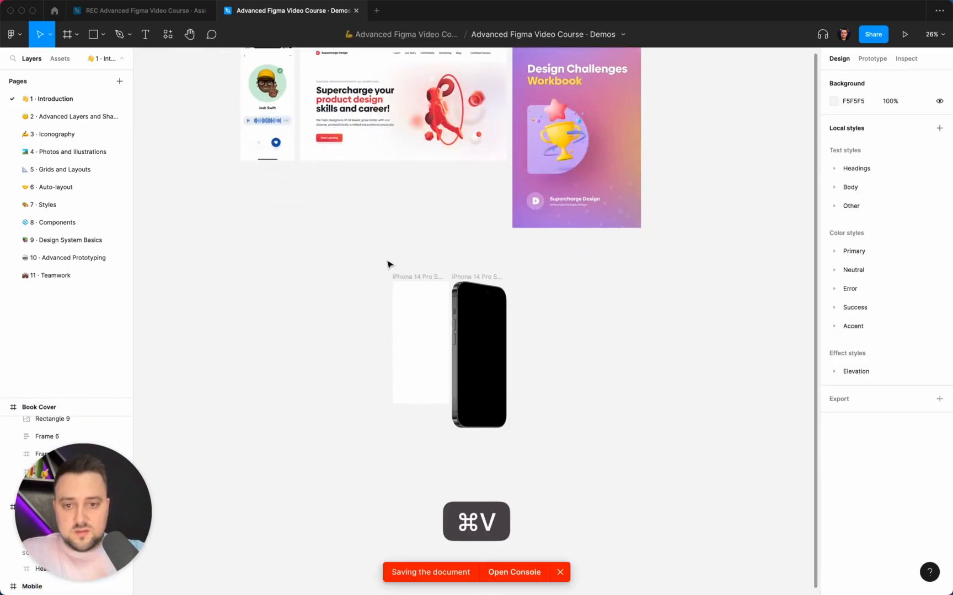
pyautogui.press('super+x')
pyautogui.press('super+v')
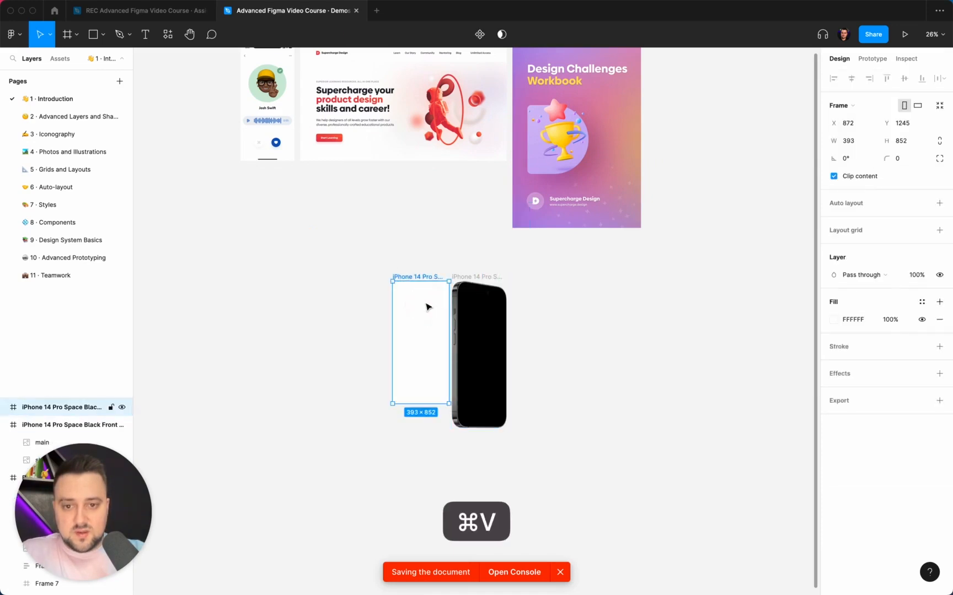
# Align the pasted image to the label frame's top-left corner and scale it to 393 × 852 to fill the frame.
pyautogui.click(885, 80)
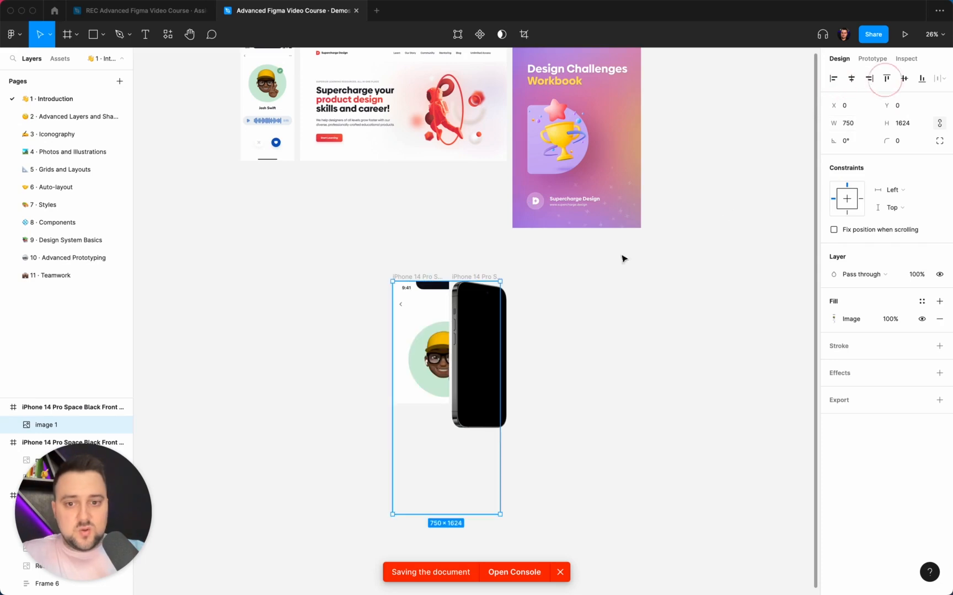
pyautogui.click(499, 508)
pyautogui.moveTo(499, 508); pyautogui.dragTo(477, 393)
pyautogui.scroll(10, 443, 408)
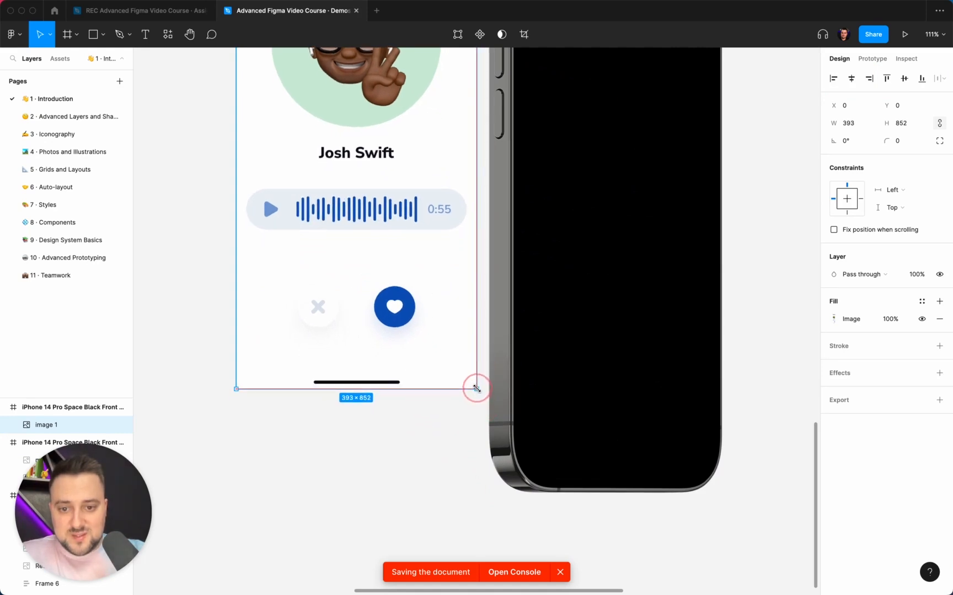
pyautogui.scroll(-9, 477, 392)
pyautogui.click(627, 321)
pyautogui.scroll(-3, 628, 323)
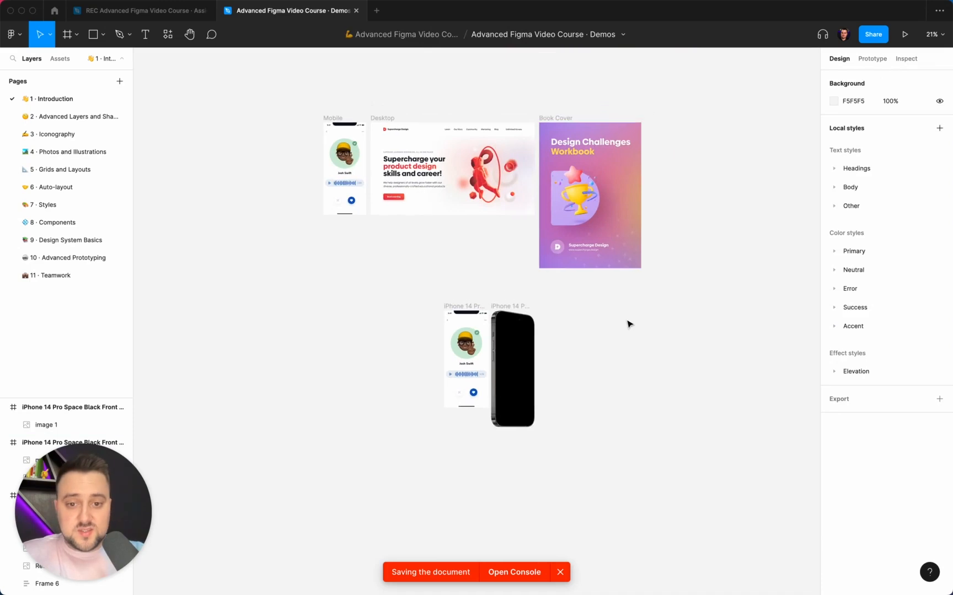
# Check the dimensions of the original Mobile frame.
pyautogui.click(318, 131)
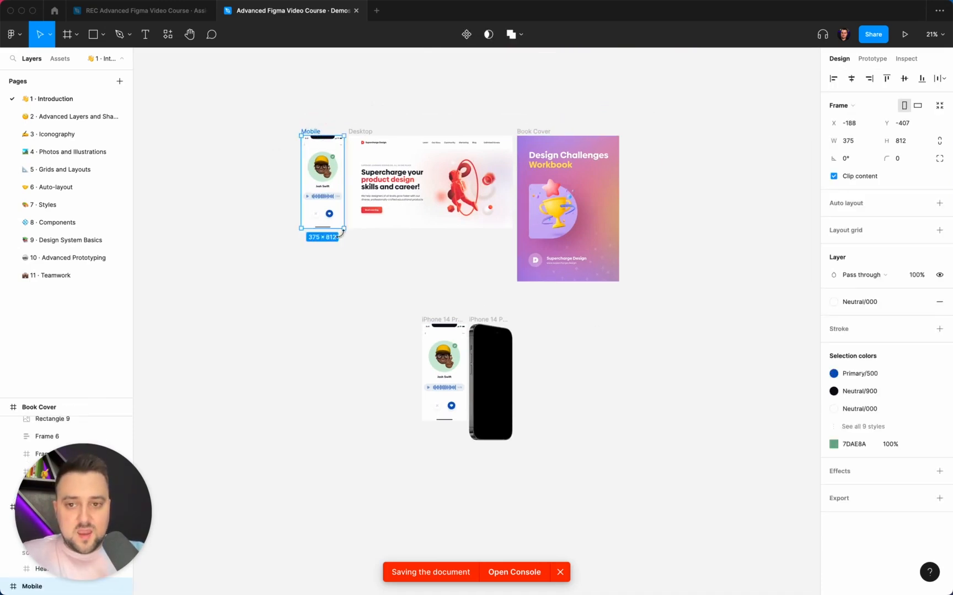
pyautogui.click(466, 296)
pyautogui.scroll(3, 468, 299)
pyautogui.scroll(-3, 466, 298)
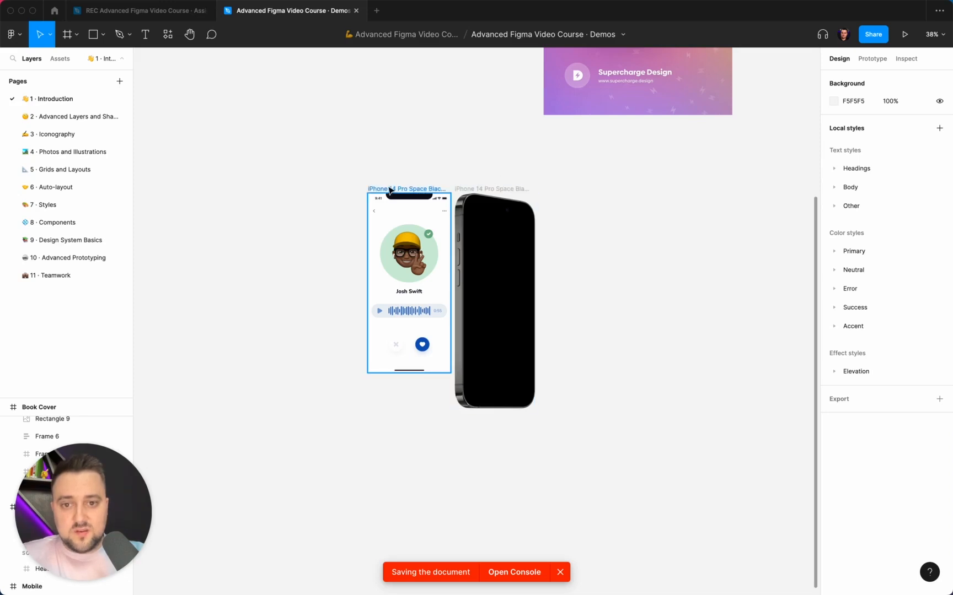
# Reopen Artboard Studio Mockups and render the filled iPhone label frame onto the phone mockup.
pyautogui.press('super+slash')
pyautogui.click(473, 129)
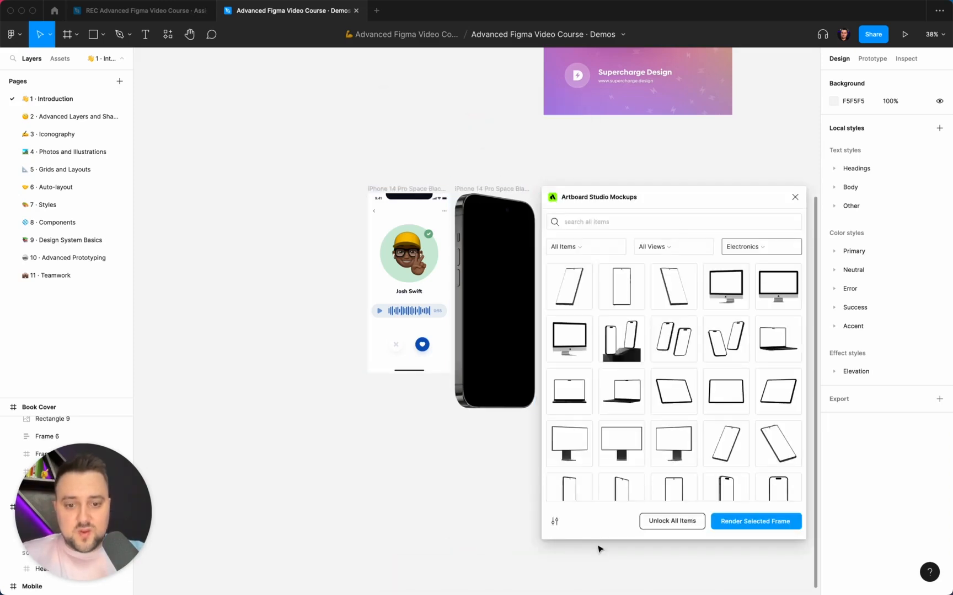
pyautogui.click(388, 188)
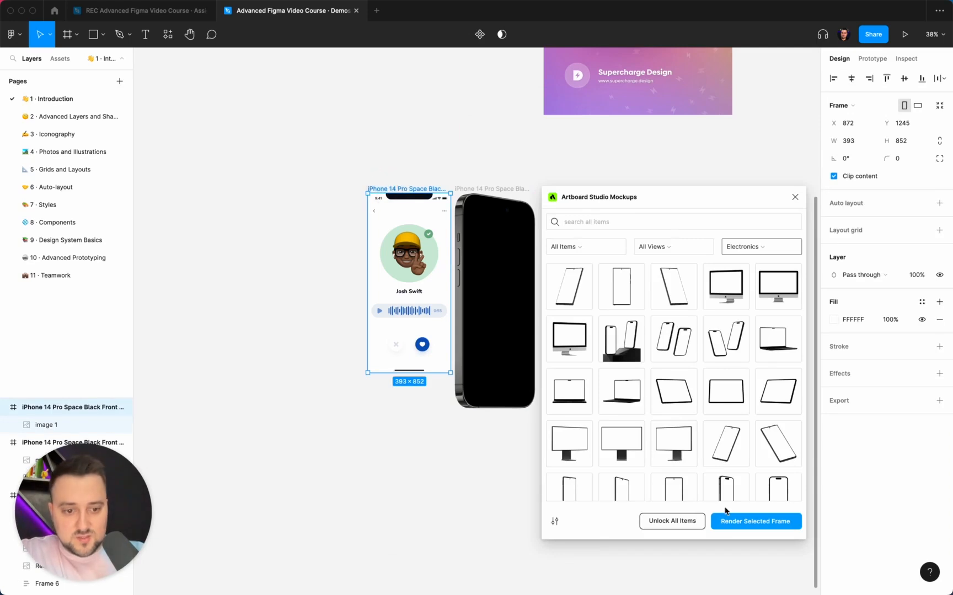
pyautogui.click(743, 522)
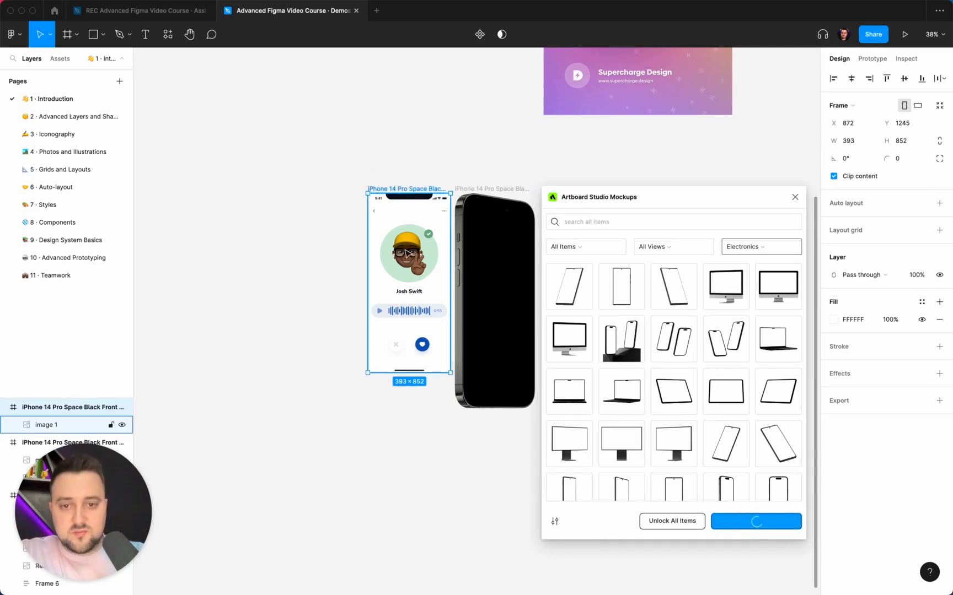
pyautogui.click(455, 274)
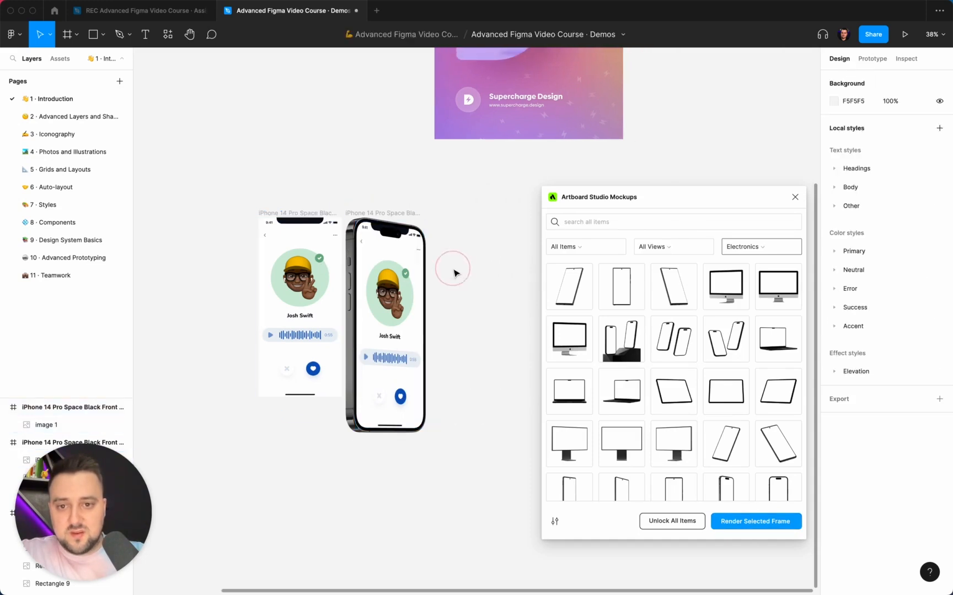
pyautogui.scroll(5, 456, 274)
pyautogui.click(384, 267)
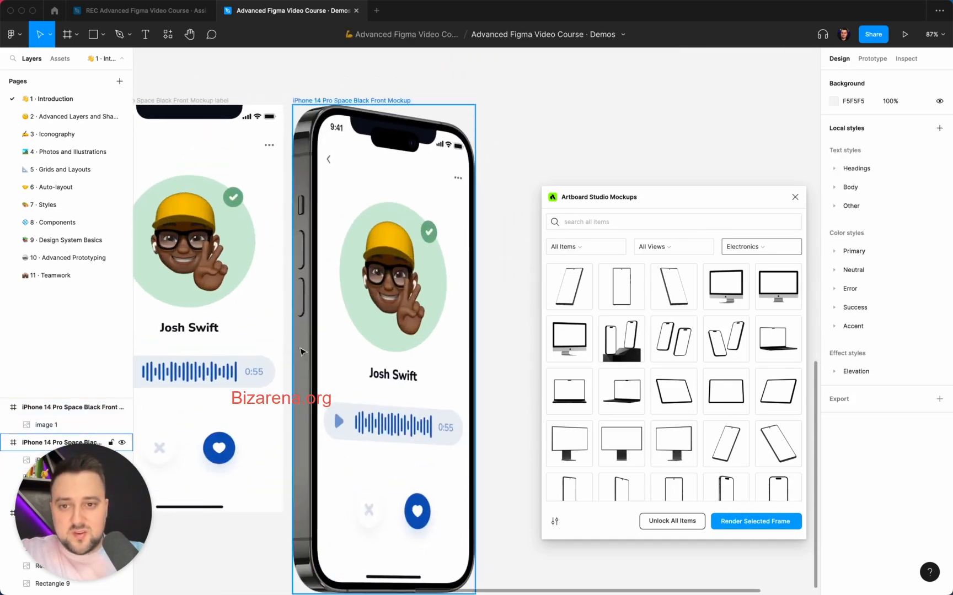
pyautogui.scroll(-5, 384, 267)
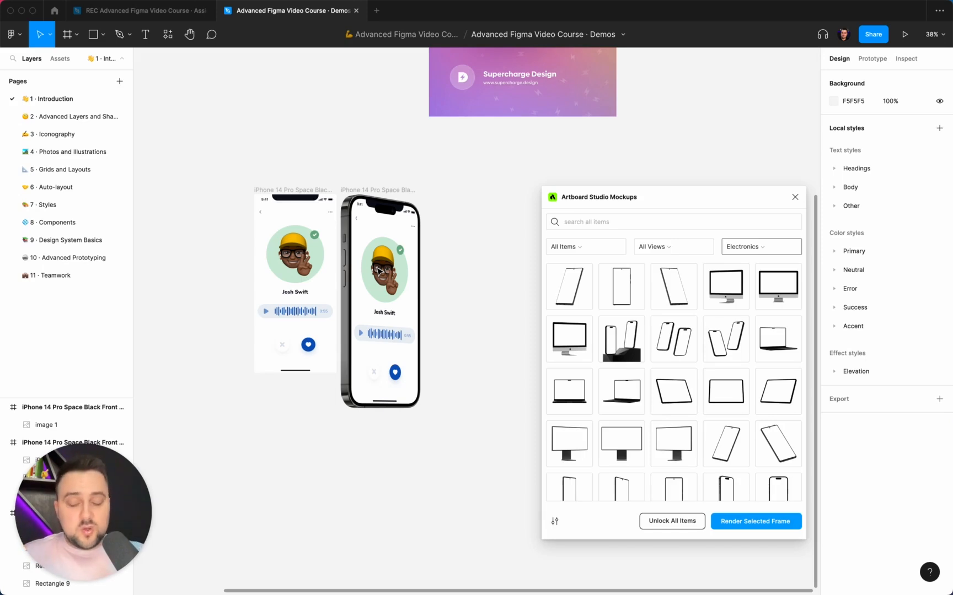
# Search the mockup library for "laptop" and add the angled 16 inch Macbook Pro mockup to the canvas.
pyautogui.scroll(-4, 380, 269)
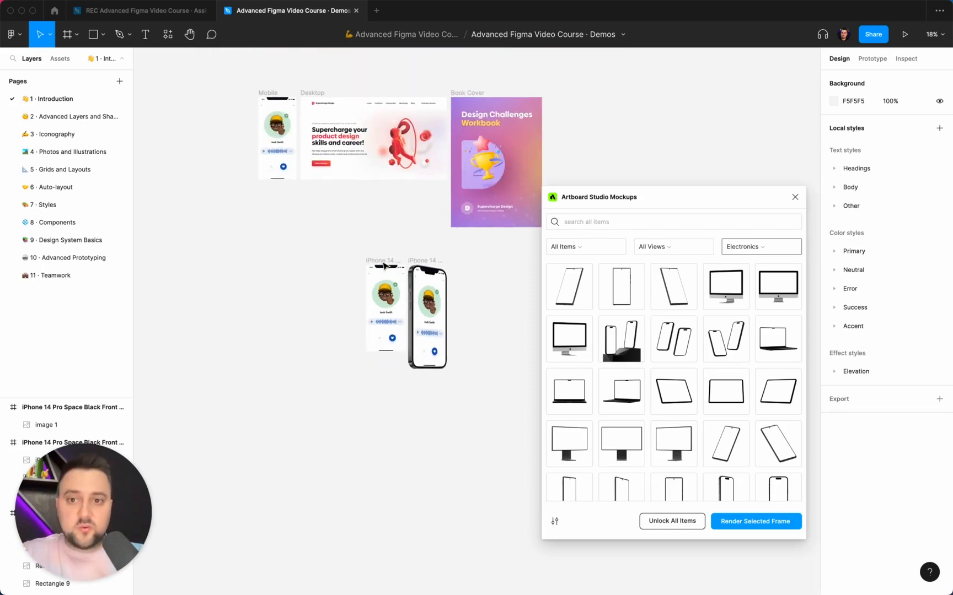
pyautogui.hscroll(1, 384, 267)
pyautogui.click(613, 222)
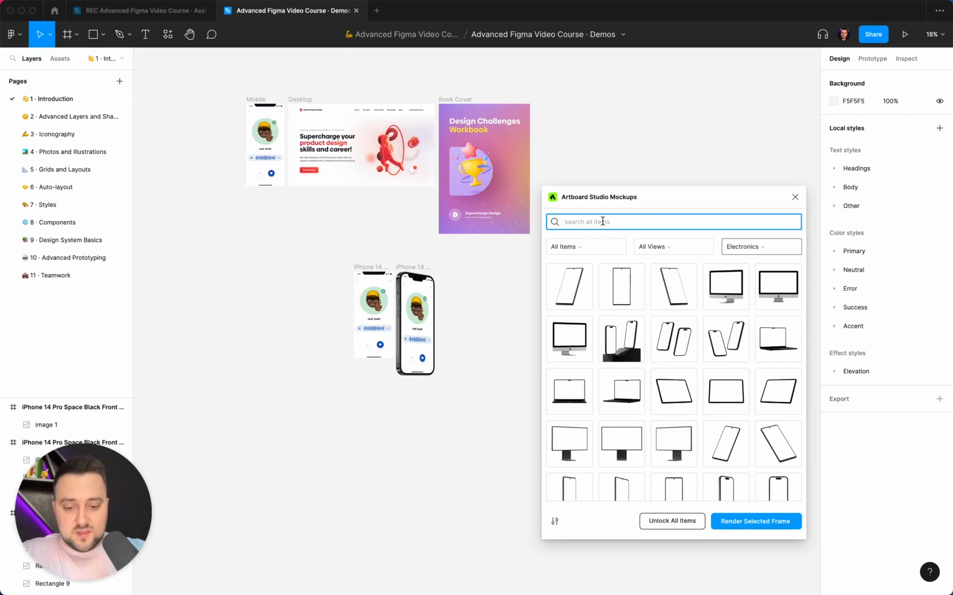
pyautogui.write('lap')
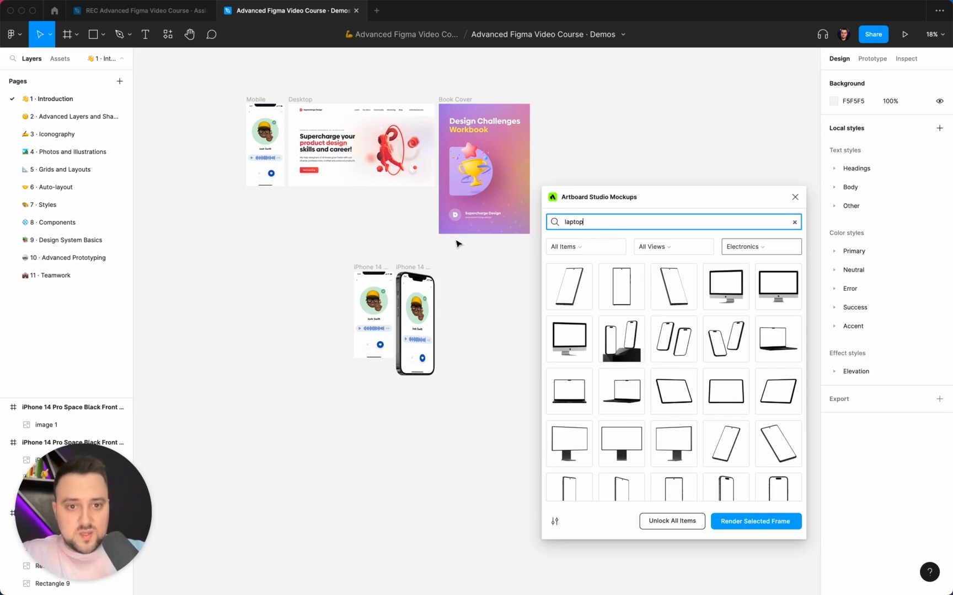
pyautogui.write('top')
pyautogui.press('Return')
pyautogui.hscroll(3, 415, 262)
pyautogui.scroll(-1, 415, 262)
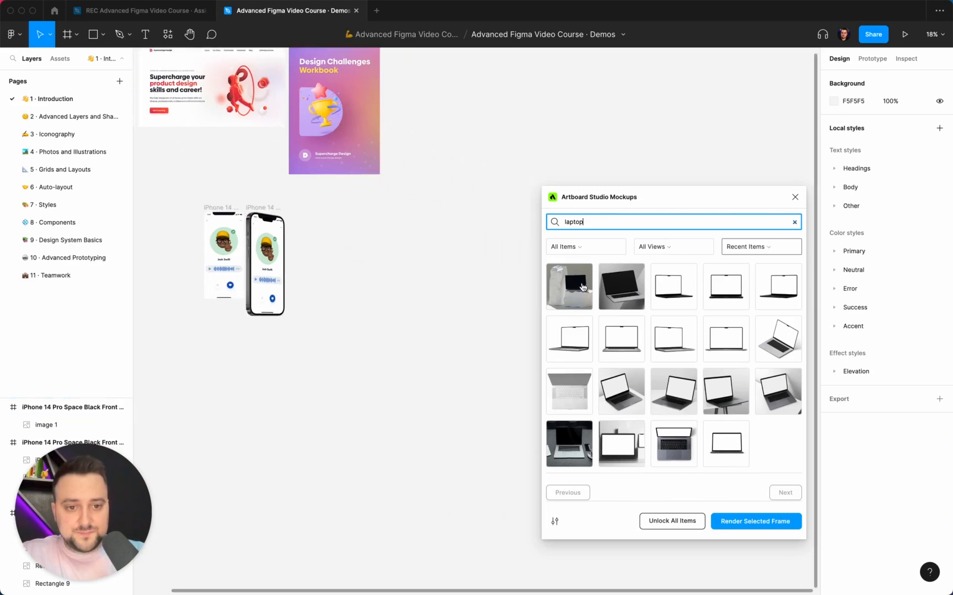
pyautogui.click(574, 336)
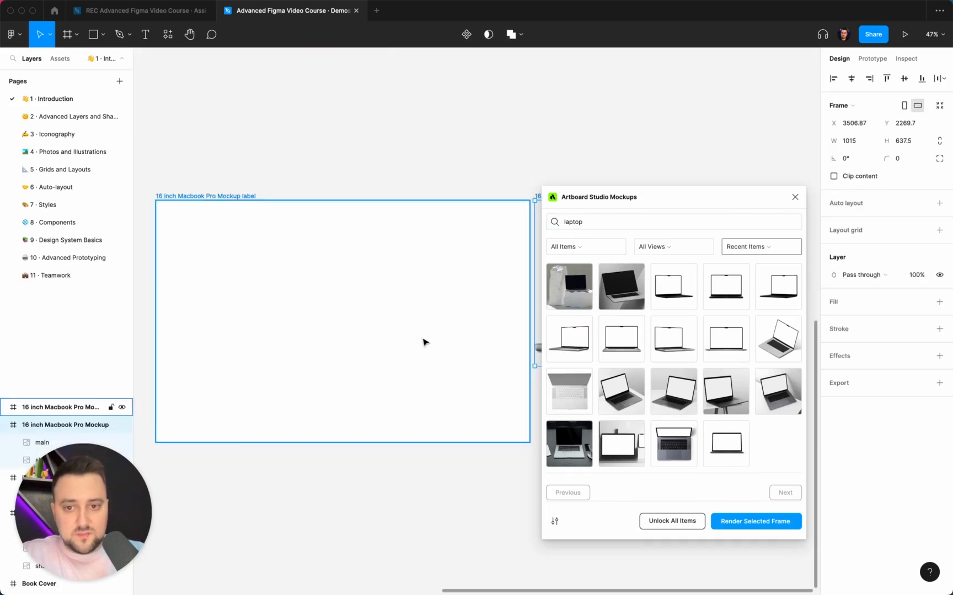
# Copy the Desktop frame as a PNG and paste it into the 16 inch Macbook Pro Mockup label frame.
pyautogui.scroll(-5, 424, 342)
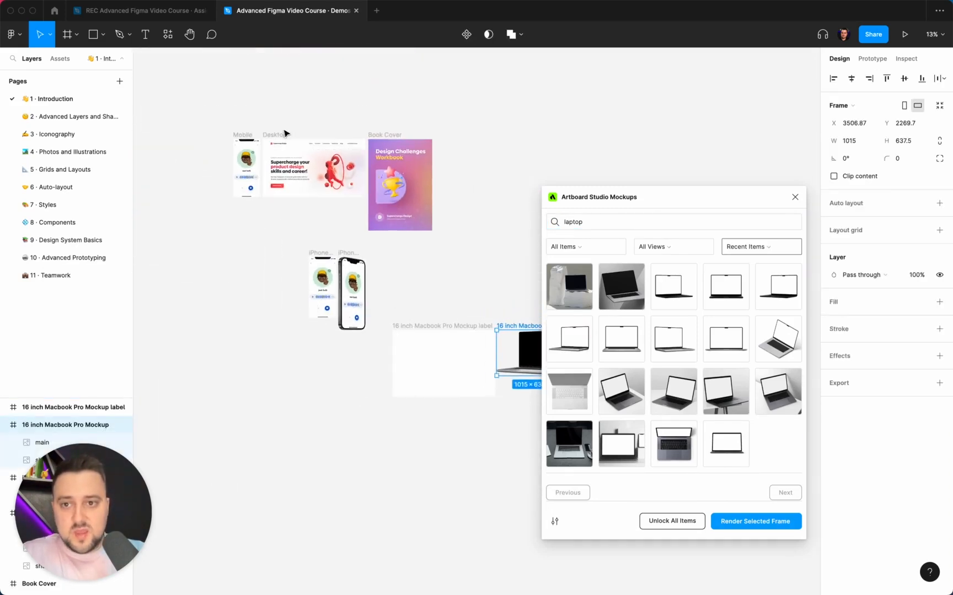
pyautogui.click(278, 134)
pyautogui.press('shift+super+c')
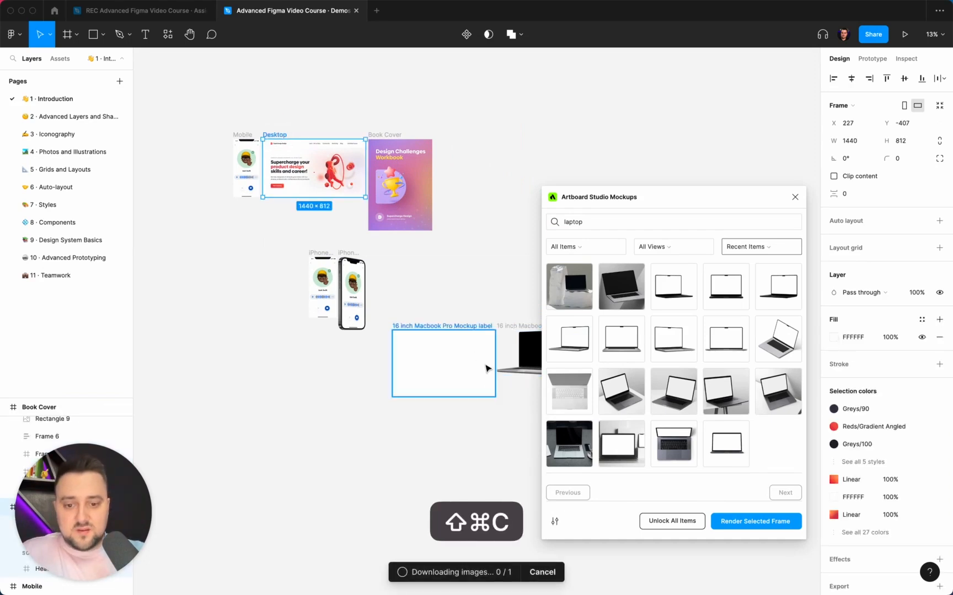
pyautogui.click(453, 305)
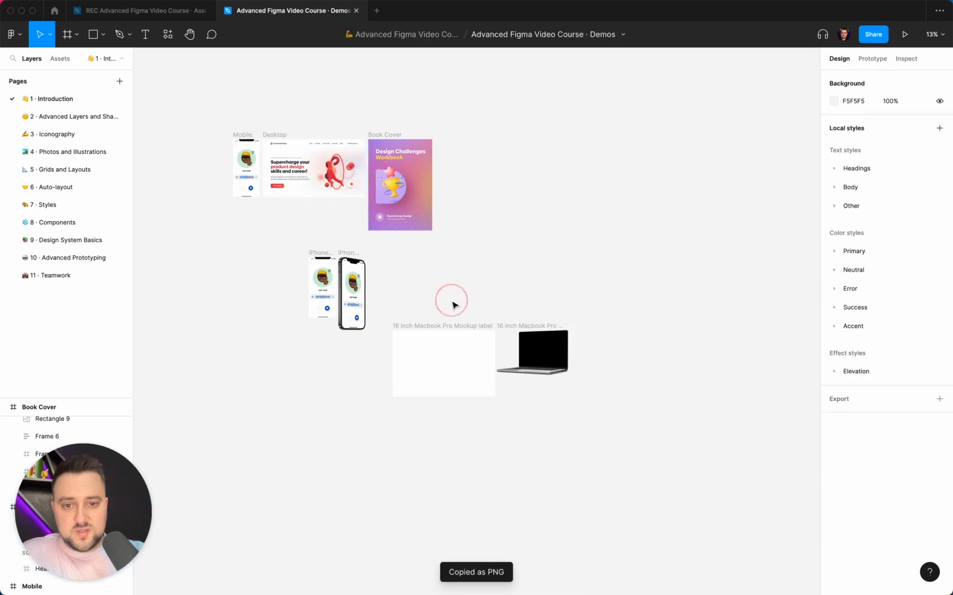
pyautogui.click(439, 325)
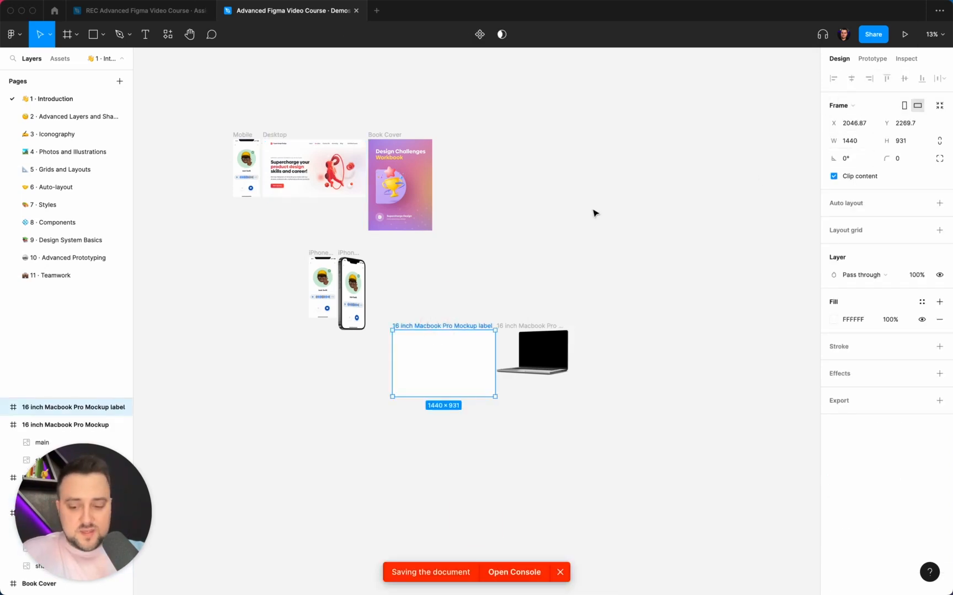
pyautogui.press('super+v')
# Halve the pasted image's width of 2880 with proportions locked and align it to the label frame's top-left corner.
pyautogui.click(852, 123)
pyautogui.press('Right')
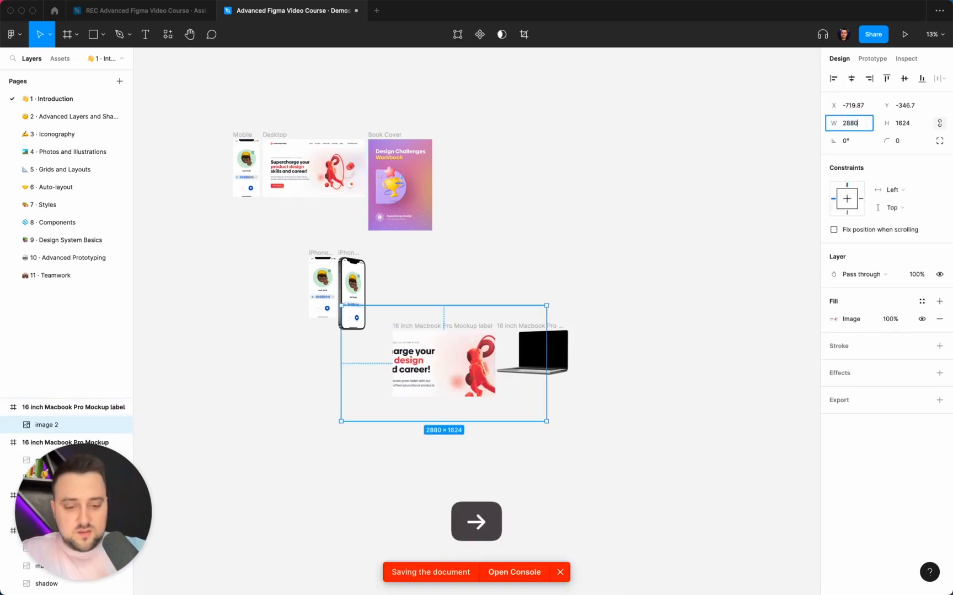
pyautogui.write('/2')
pyautogui.press('Return')
pyautogui.click(833, 78)
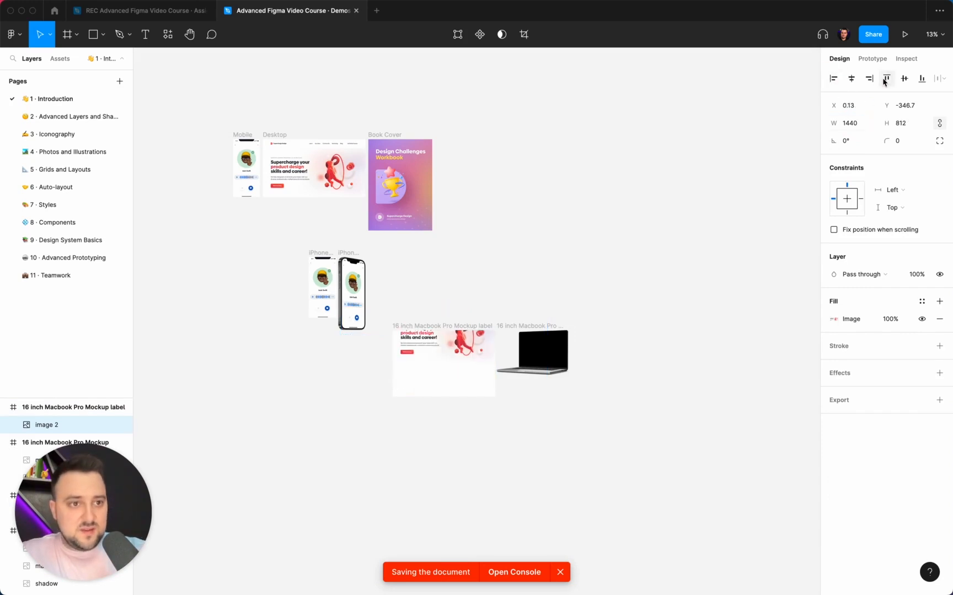
pyautogui.click(886, 78)
pyautogui.click(479, 292)
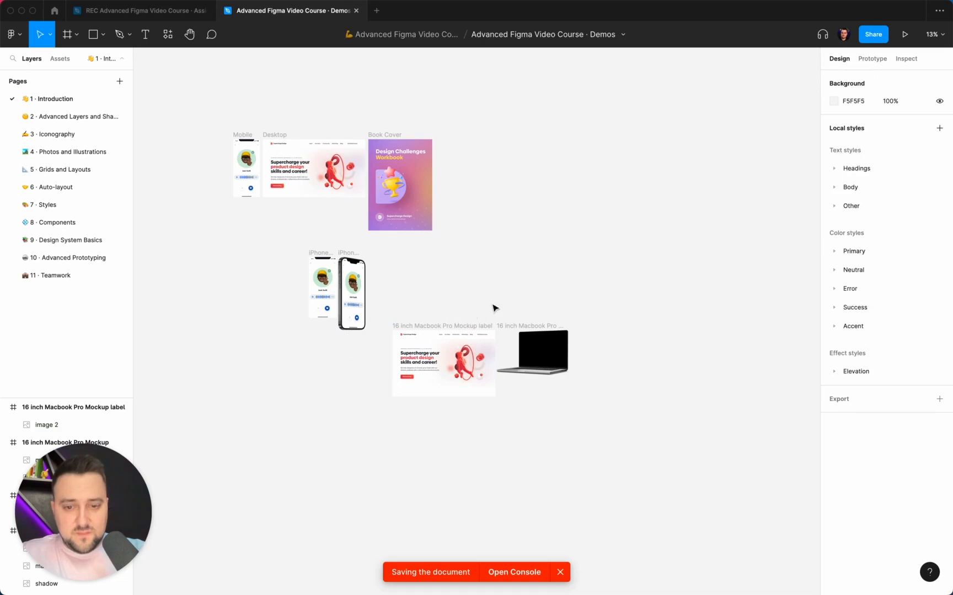
# Reopen Artboard Studio Mockups and render the filled Macbook Pro label frame onto the laptop mockup.
pyautogui.press('super+slash')
pyautogui.click(478, 128)
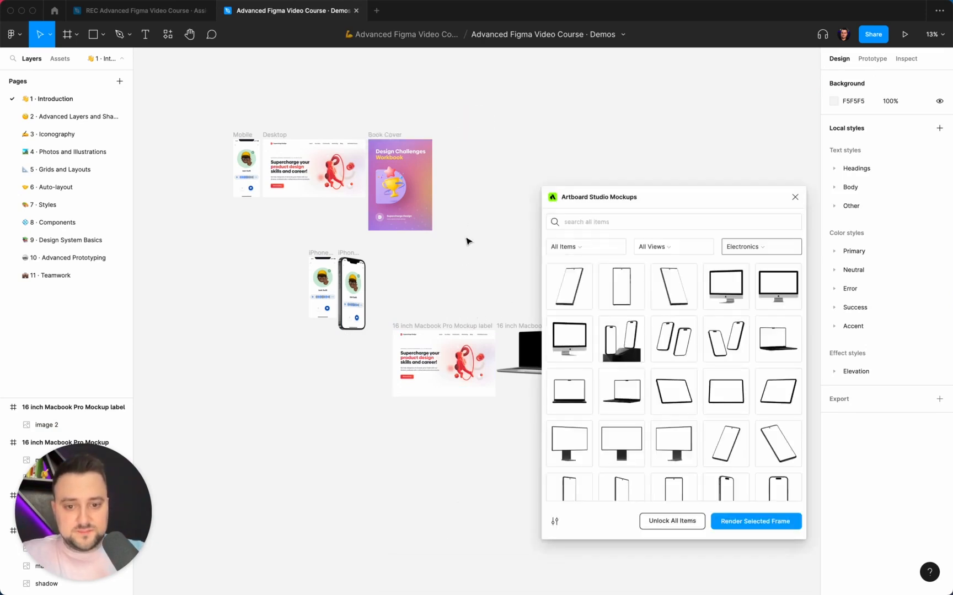
pyautogui.click(416, 325)
pyautogui.click(793, 525)
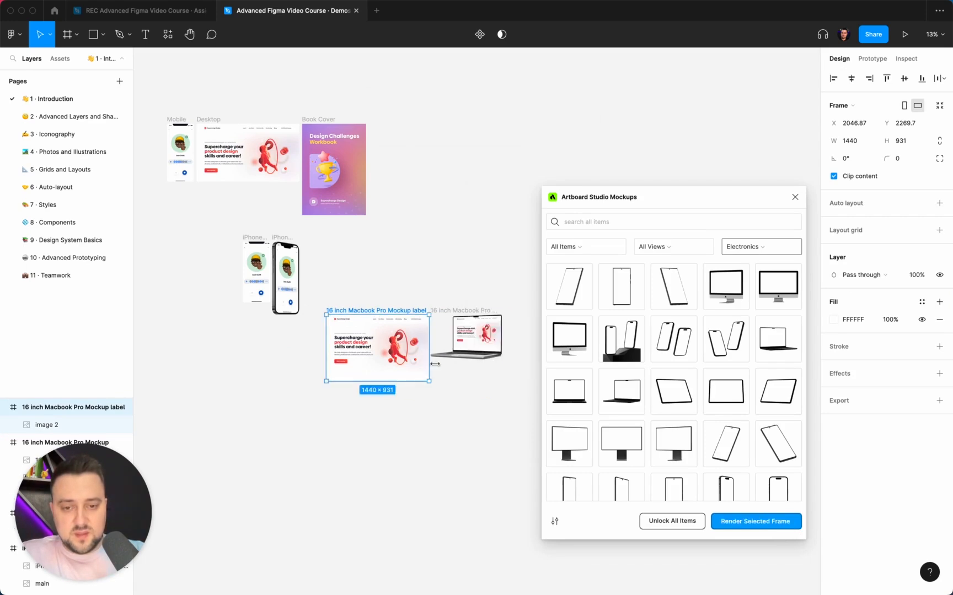
# Examine the rendered Macbook Pro mockup up close.
pyautogui.scroll(5, 440, 365)
pyautogui.hscroll(4, 440, 365)
pyautogui.scroll(2, 440, 365)
pyautogui.hscroll(-3, 440, 365)
pyautogui.hscroll(2, 439, 366)
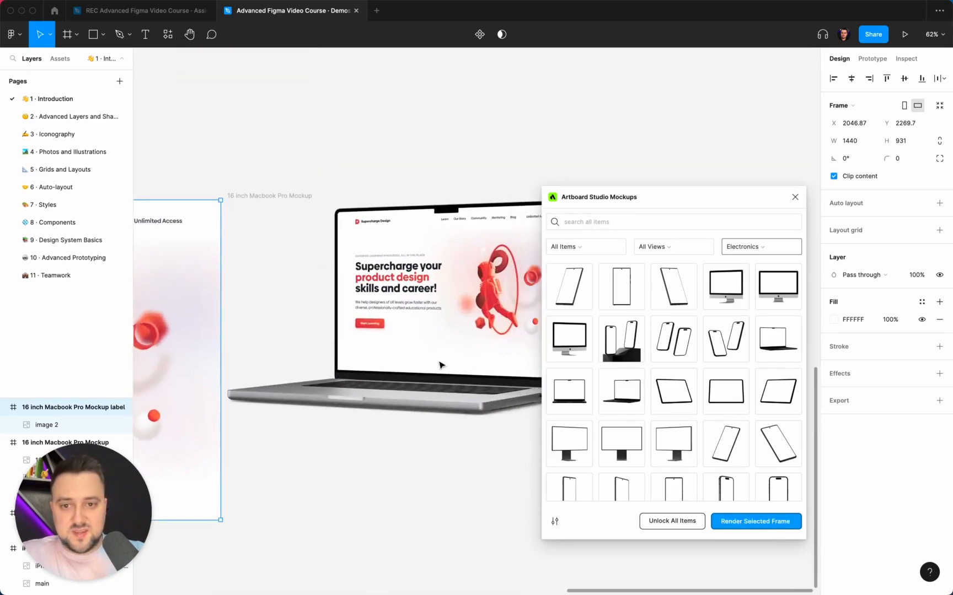
pyautogui.scroll(3, 406, 282)
pyautogui.scroll(-10, 406, 281)
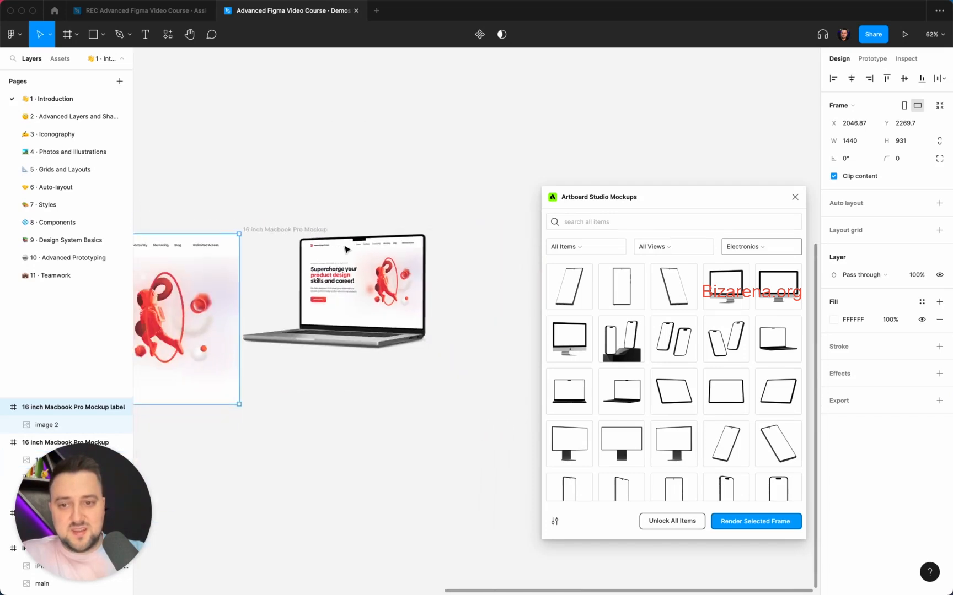
pyautogui.click(467, 243)
# Search the mockup library for "book" and add the Perspective Half Open Hardcover Book Mockup (5.25x8 in).
pyautogui.hscroll(4, 468, 241)
pyautogui.scroll(1, 468, 240)
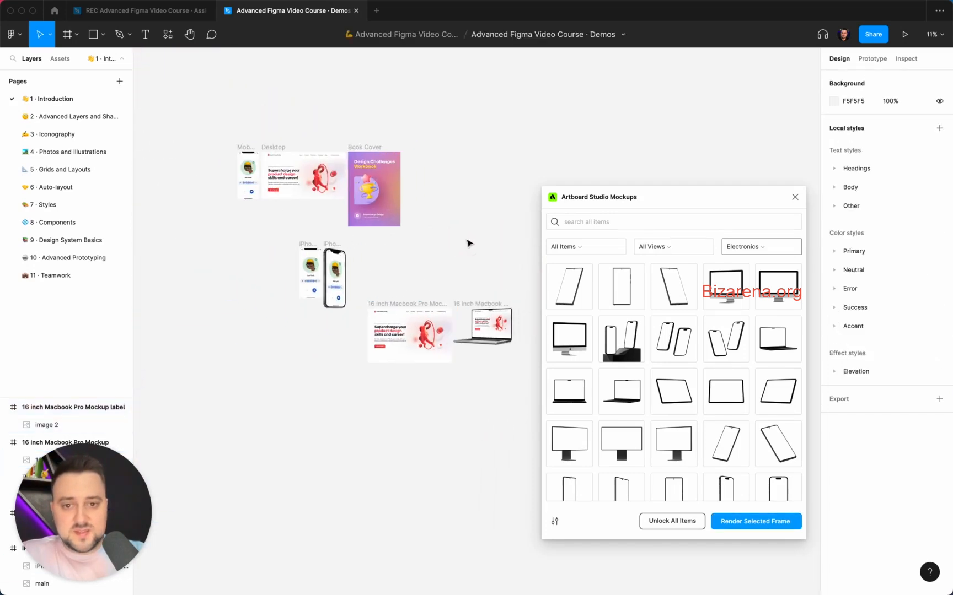
pyautogui.click(560, 221)
pyautogui.write('book')
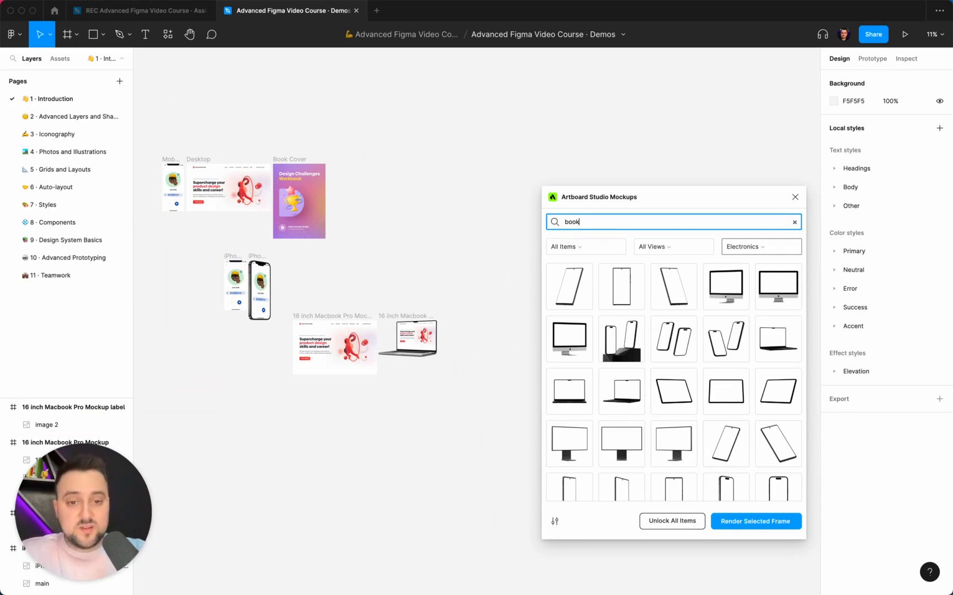
pyautogui.press('Return')
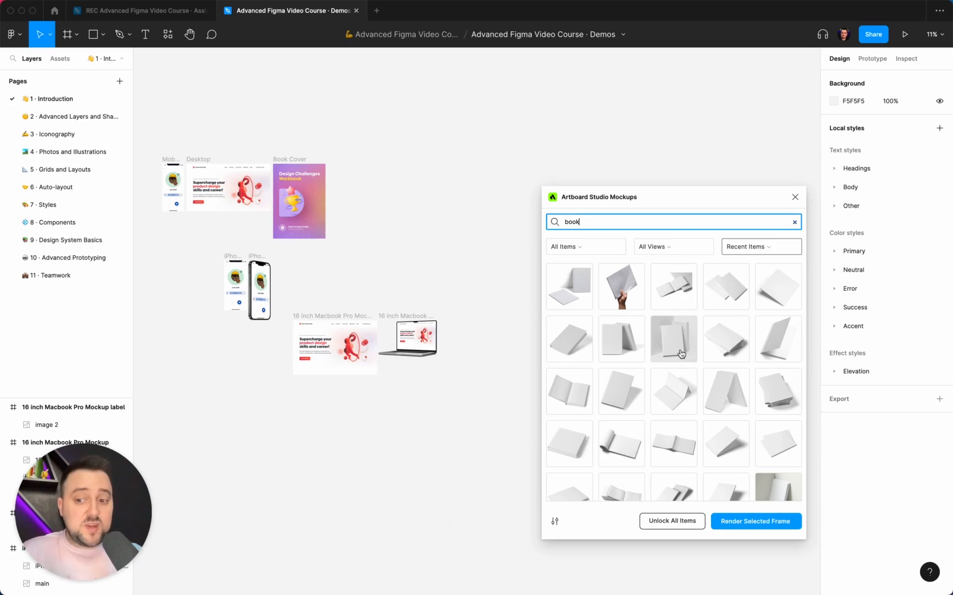
pyautogui.click(780, 342)
pyautogui.click(469, 375)
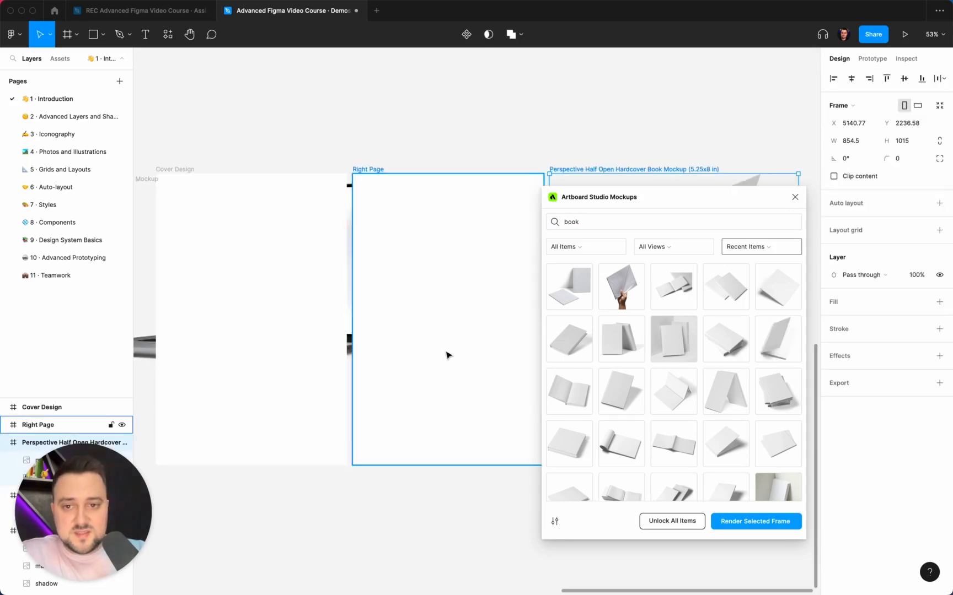
# Move the Cover Design, Right Page and hardcover book mockup frames together to the empty canvas area above the laptop mockup.
pyautogui.scroll(-10, 446, 355)
pyautogui.keyDown('shift'); pyautogui.click(433, 298); pyautogui.keyUp('shift')
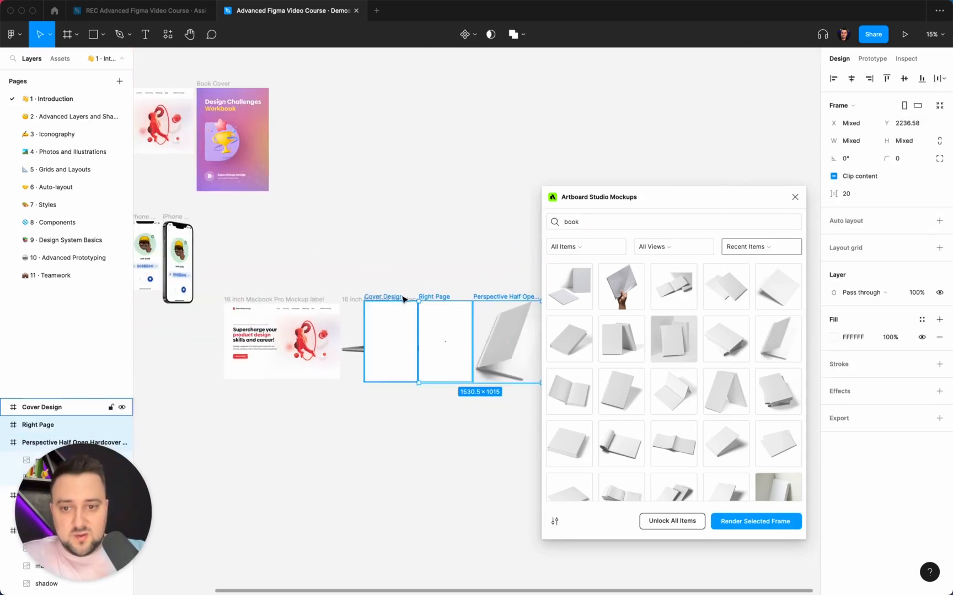
pyautogui.keyDown('shift'); pyautogui.click(391, 298); pyautogui.keyUp('shift')
pyautogui.moveTo(391, 343); pyautogui.dragTo(399, 202)
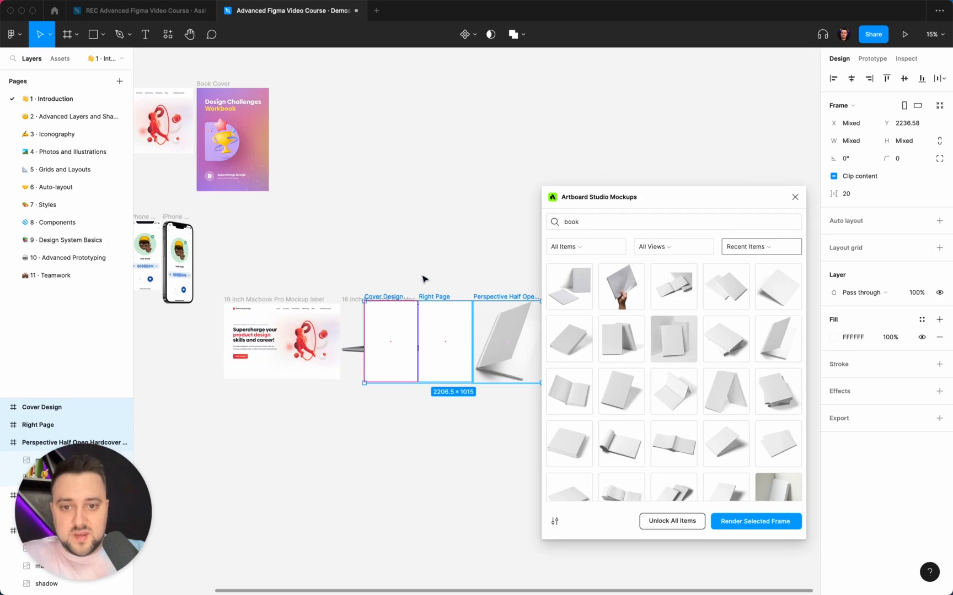
pyautogui.moveTo(449, 334); pyautogui.dragTo(440, 165)
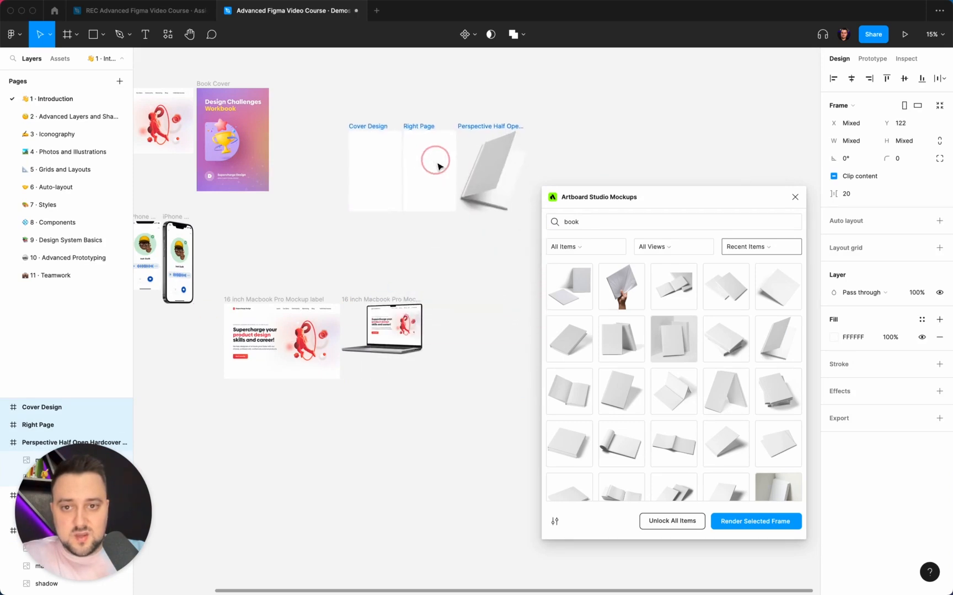
pyautogui.click(432, 116)
# Copy the Book Cover frame as a PNG and paste it into the Cover Design frame.
pyautogui.hscroll(-5, 431, 113)
pyautogui.click(374, 126)
pyautogui.press('super+shift+c')
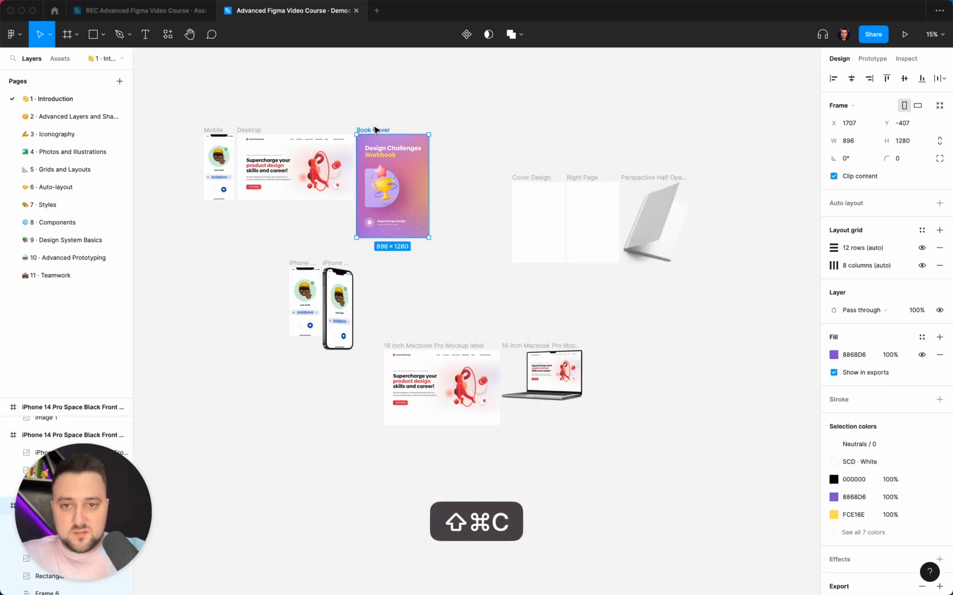
pyautogui.hscroll(5, 381, 132)
pyautogui.click(396, 160)
pyautogui.press('super+v')
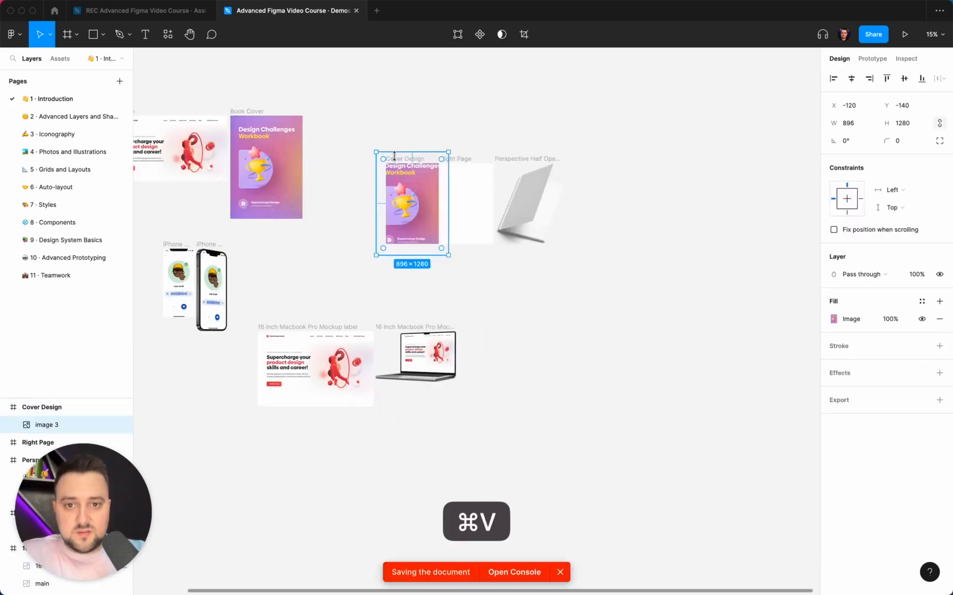
# Align the pasted cover image to the Cover Design frame's top-left corner and scale it down to 700 × 1000.
pyautogui.scroll(3, 396, 159)
pyautogui.click(833, 78)
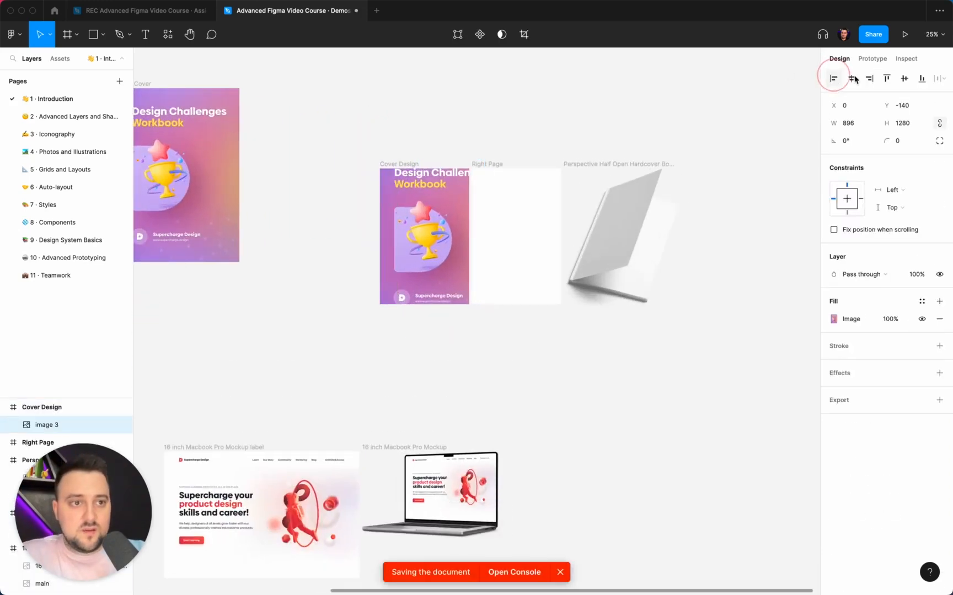
pyautogui.click(885, 78)
pyautogui.moveTo(502, 343); pyautogui.dragTo(475, 304)
pyautogui.scroll(5, 466, 309)
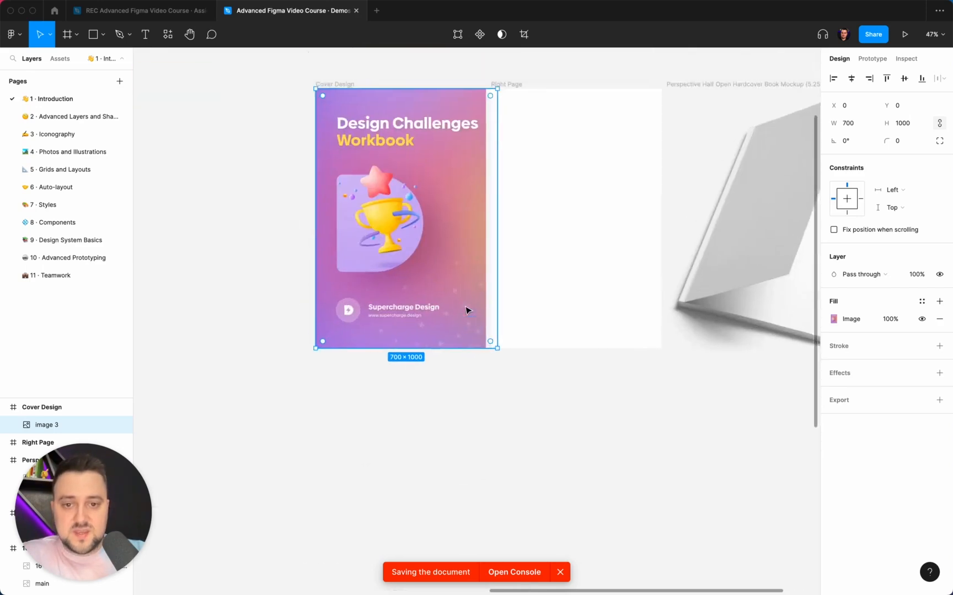
pyautogui.scroll(-2, 467, 310)
pyautogui.hscroll(2, 465, 309)
pyautogui.scroll(1, 465, 308)
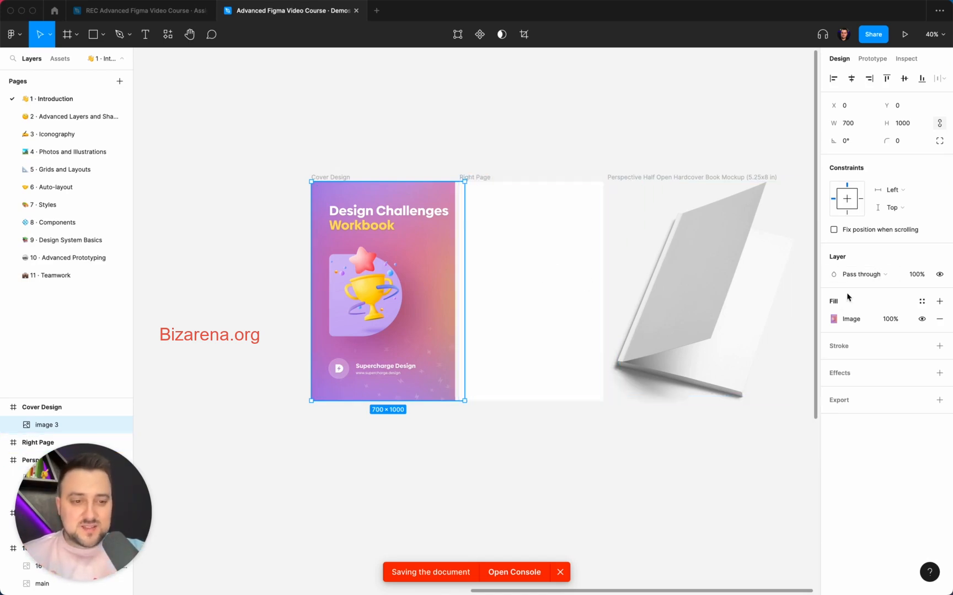
# Switch the cover image's fill mode to Crop and narrow the image to 656 × 1000 to match the frame.
pyautogui.click(833, 319)
pyautogui.click(718, 346)
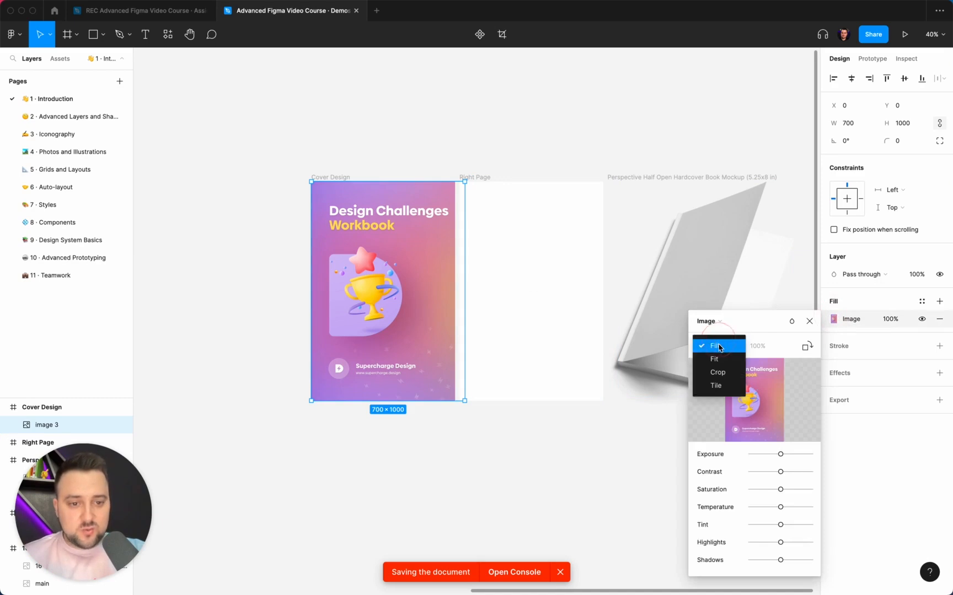
pyautogui.click(718, 373)
pyautogui.click(487, 474)
pyautogui.click(414, 300)
pyautogui.doubleClick(414, 299)
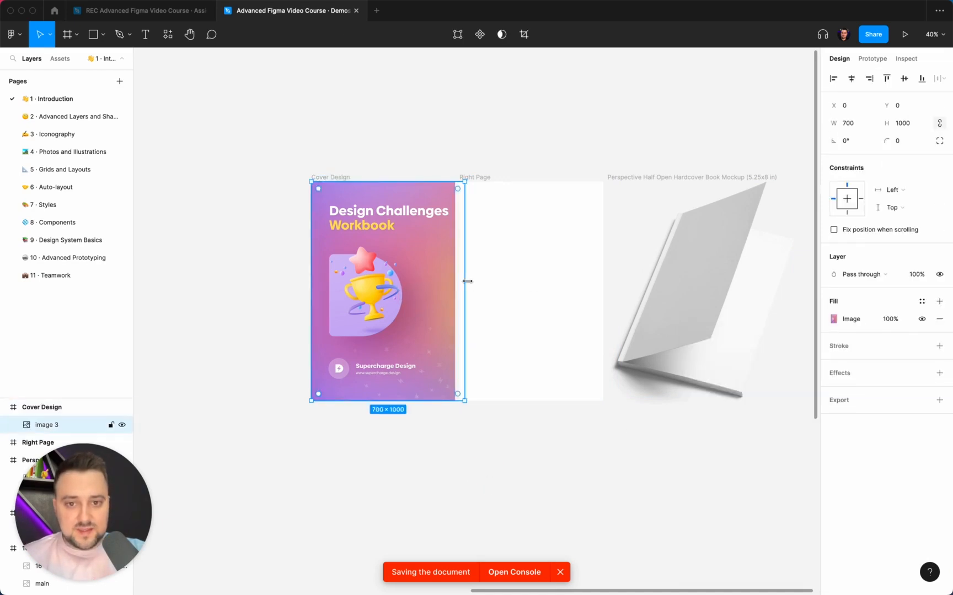
pyautogui.moveTo(461, 282); pyautogui.dragTo(454, 282)
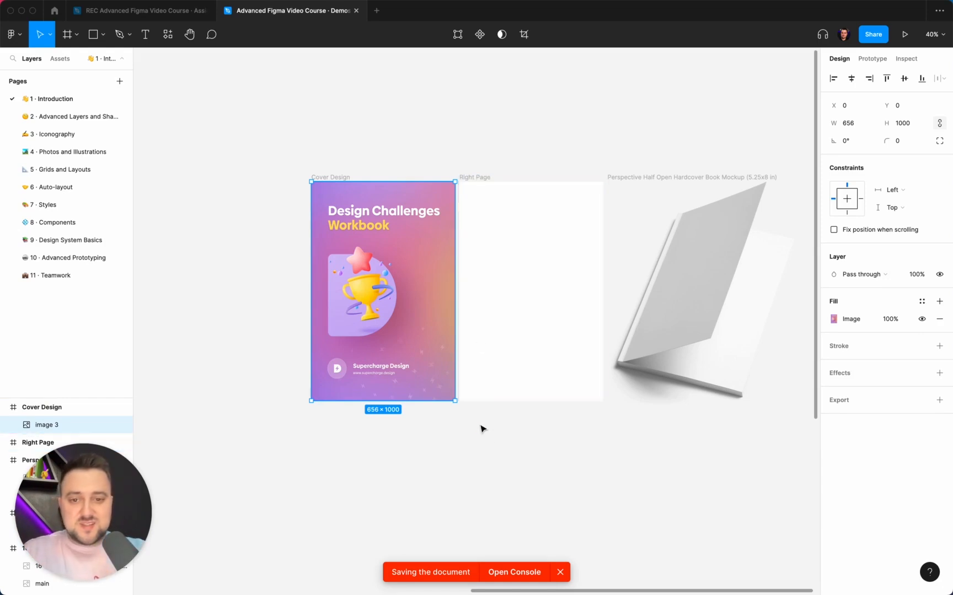
pyautogui.click(481, 447)
# Reopen Artboard Studio Mockups and render the Cover Design frame onto the hardcover book mockup.
pyautogui.scroll(-3, 483, 446)
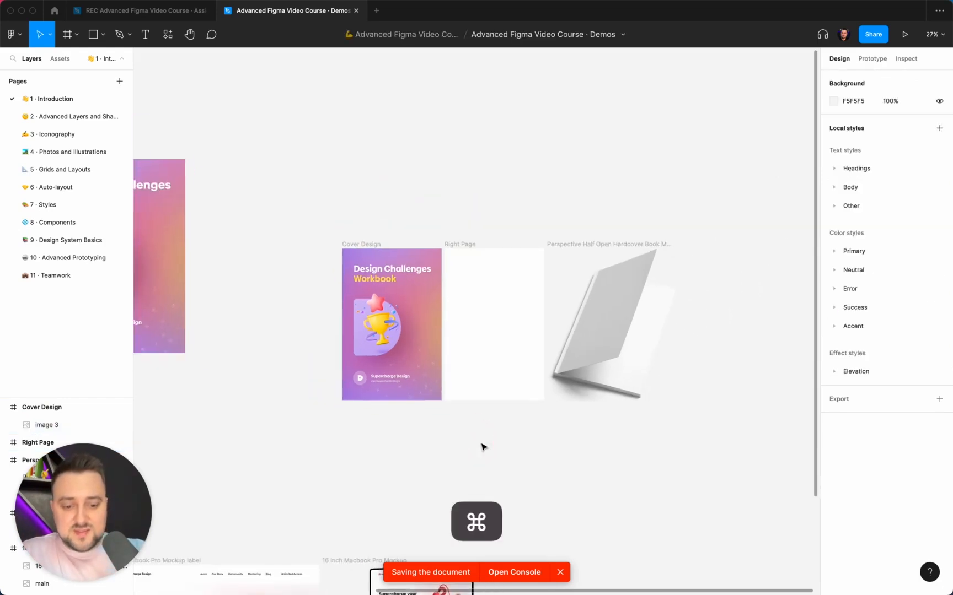
pyautogui.press('super+slash')
pyautogui.click(474, 127)
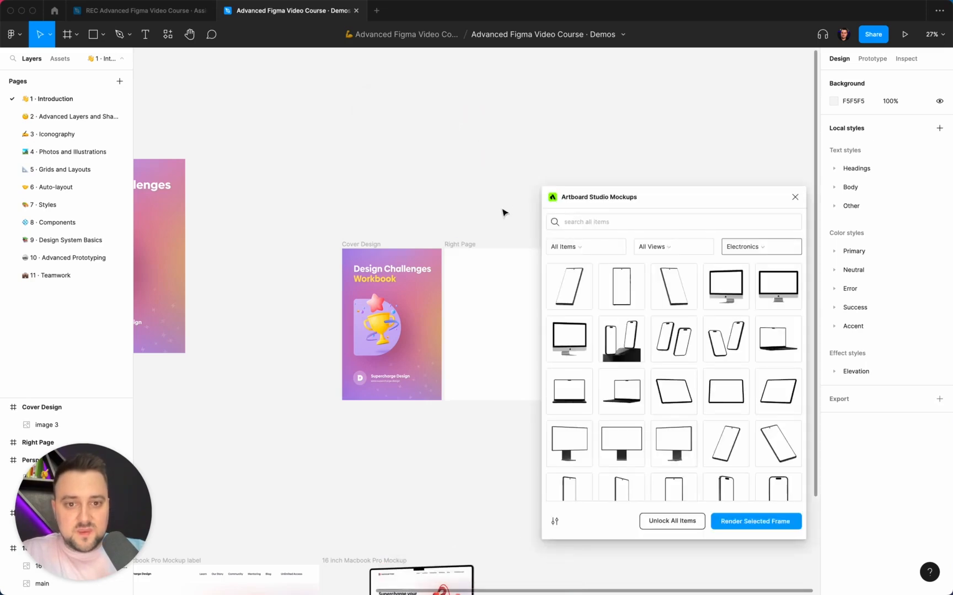
pyautogui.click(370, 243)
pyautogui.hscroll(5, 466, 281)
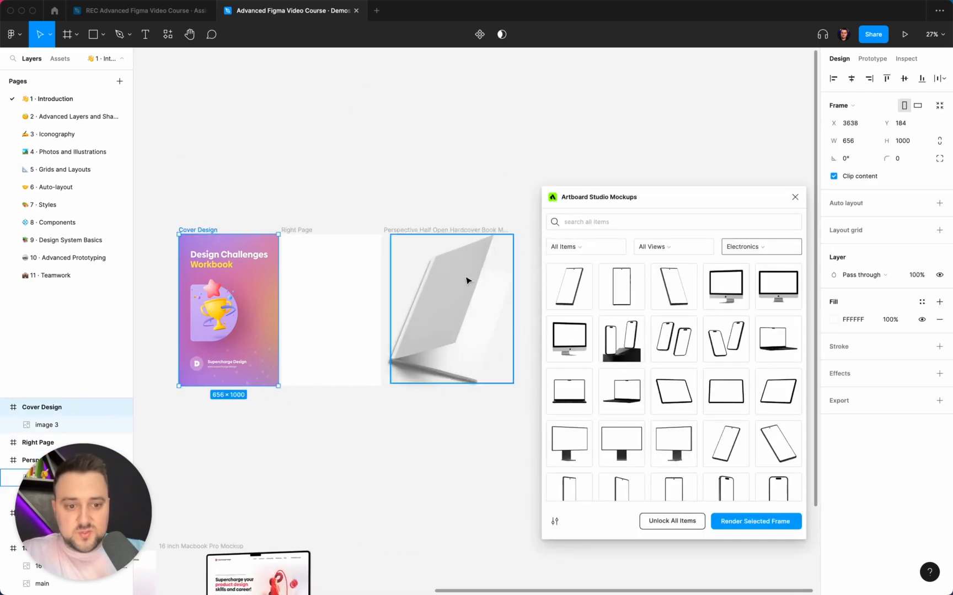
pyautogui.click(748, 521)
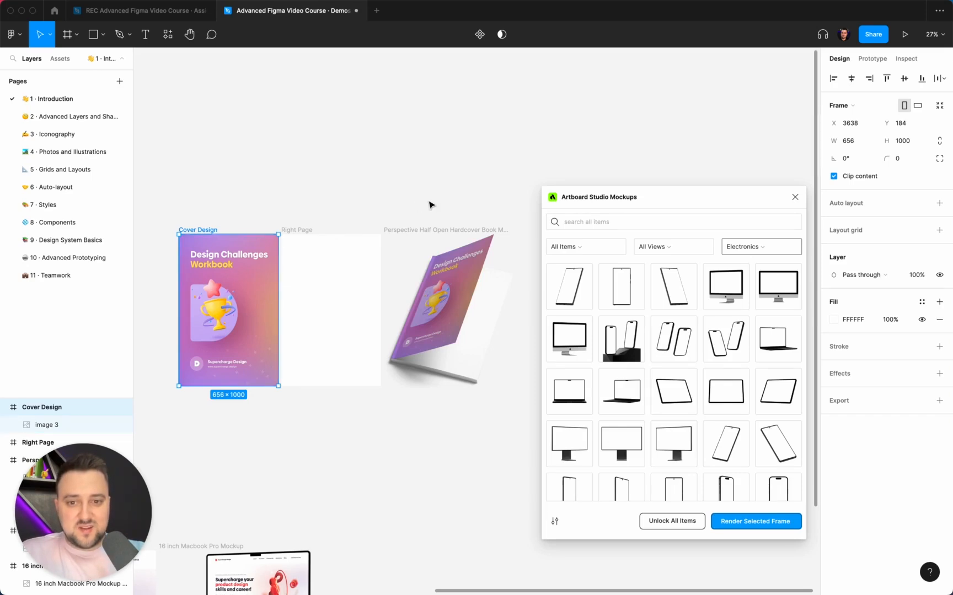
# Deselect the Cover Design frame and inspect how the cover artwork sits on the rendered half-open hardcover book mockup.
pyautogui.scroll(5, 451, 317)
pyautogui.scroll(-3, 451, 318)
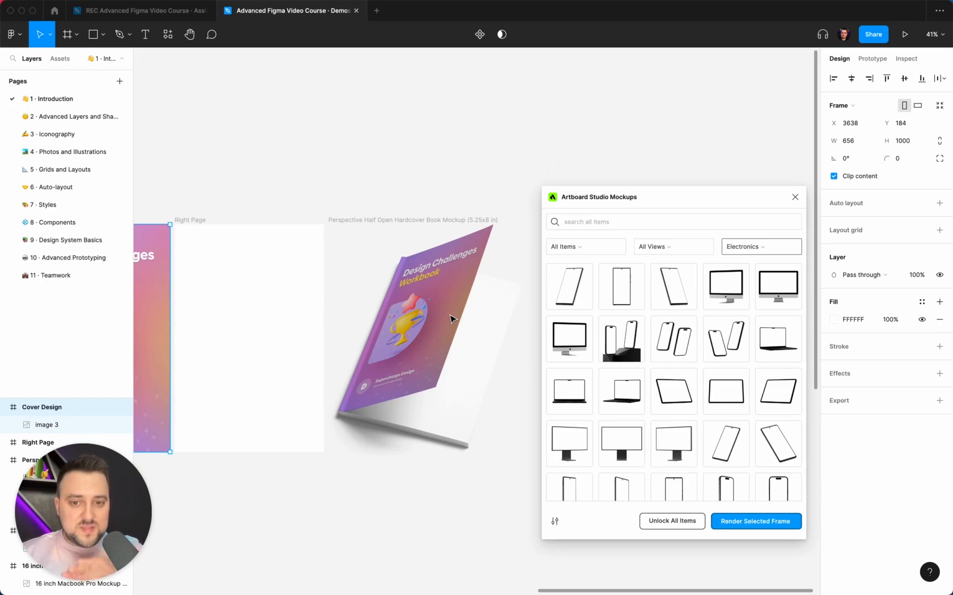
pyautogui.scroll(-4, 451, 318)
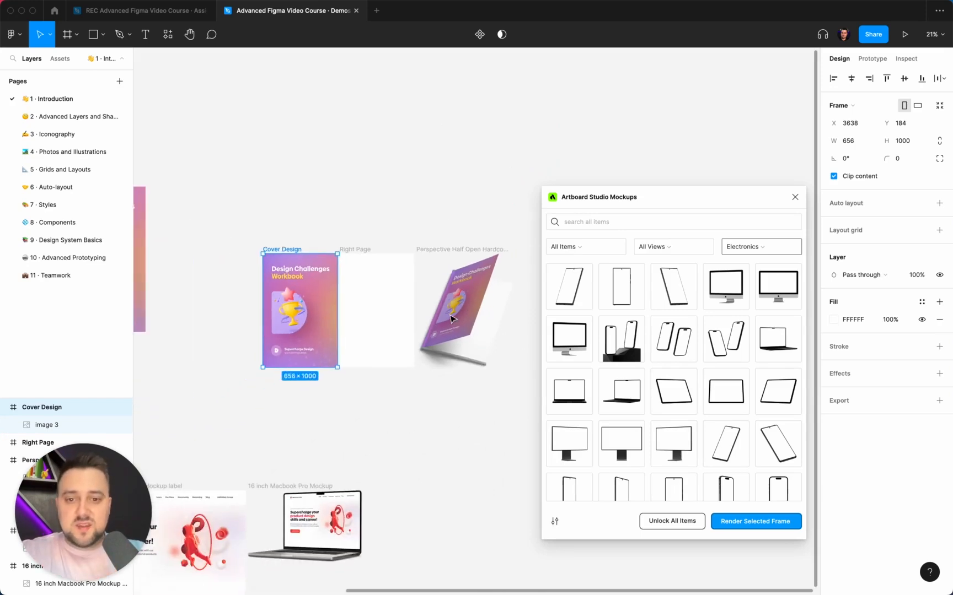
pyautogui.click(449, 431)
pyautogui.scroll(3, 449, 430)
pyautogui.scroll(3, 446, 353)
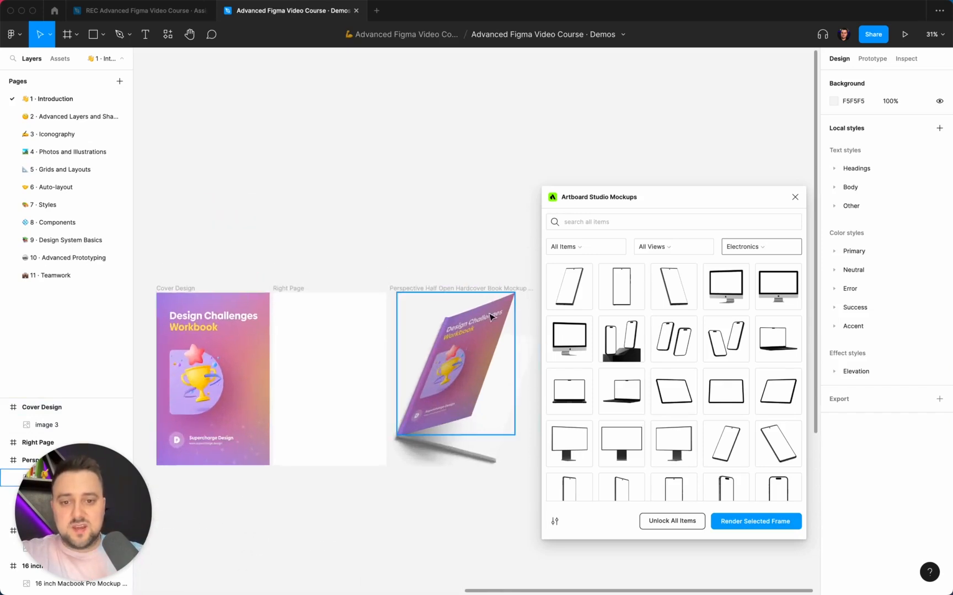
# Review the original designs alongside the phone, laptop and book mockups, and close the Artboard Studio Mockups plugin.
pyautogui.scroll(-5, 433, 265)
pyautogui.hscroll(-5, 435, 265)
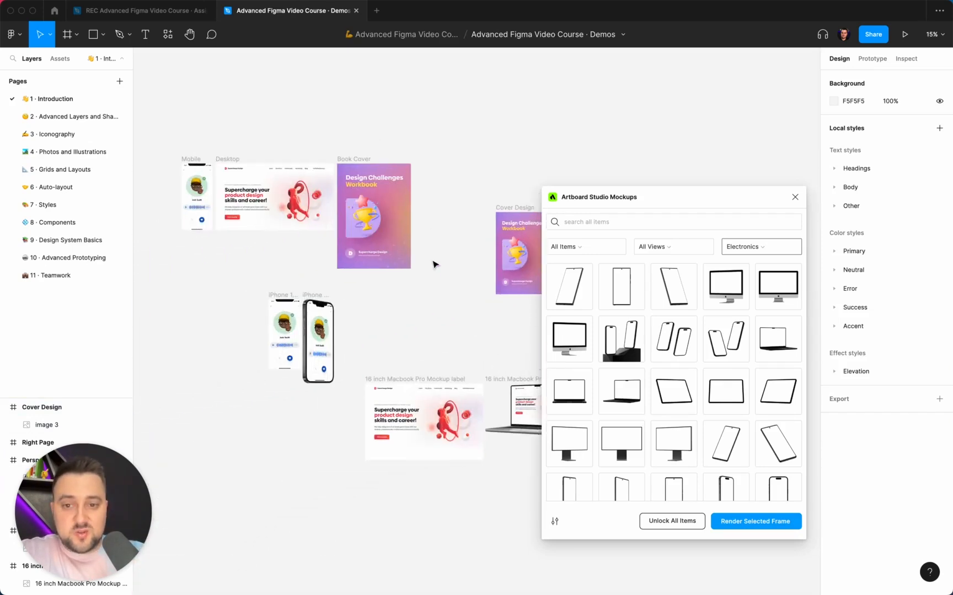
pyautogui.scroll(2, 435, 265)
pyautogui.hscroll(1, 436, 265)
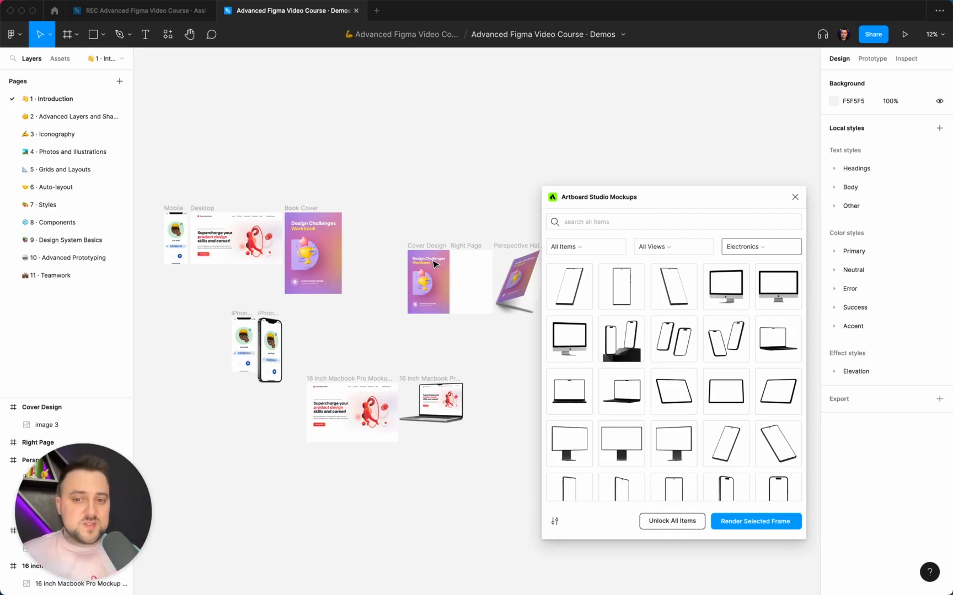
pyautogui.scroll(-3, 457, 196)
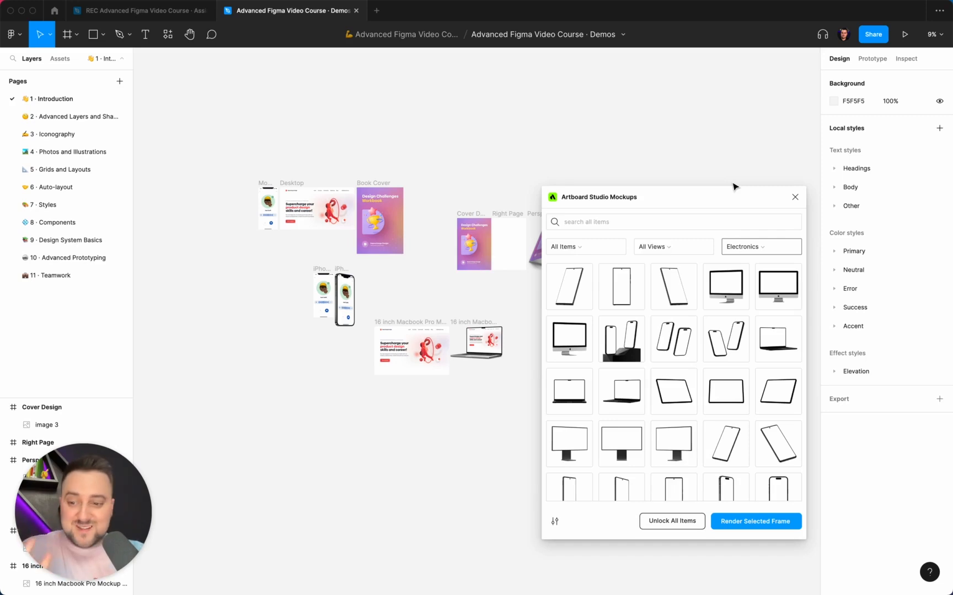
pyautogui.click(795, 196)
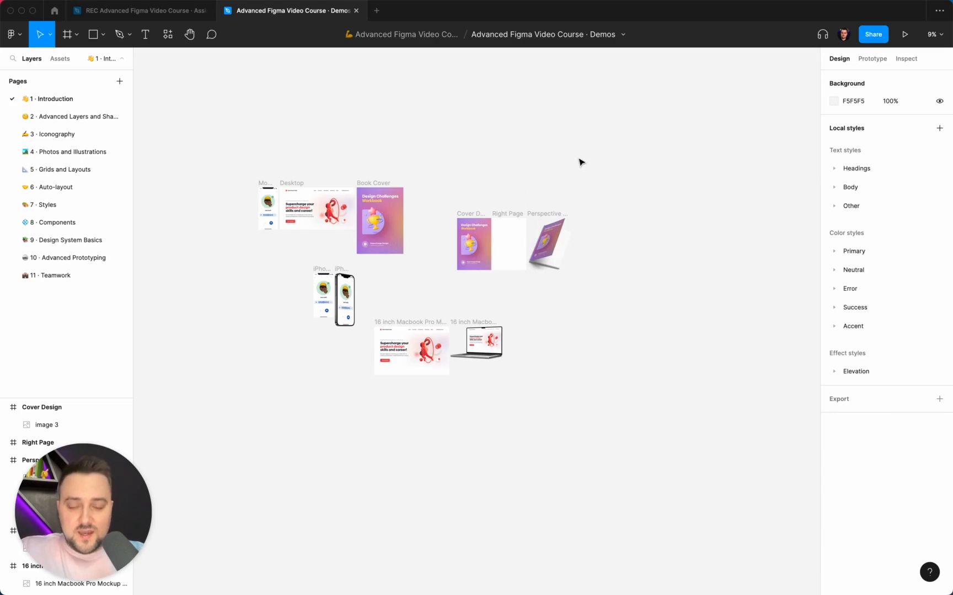